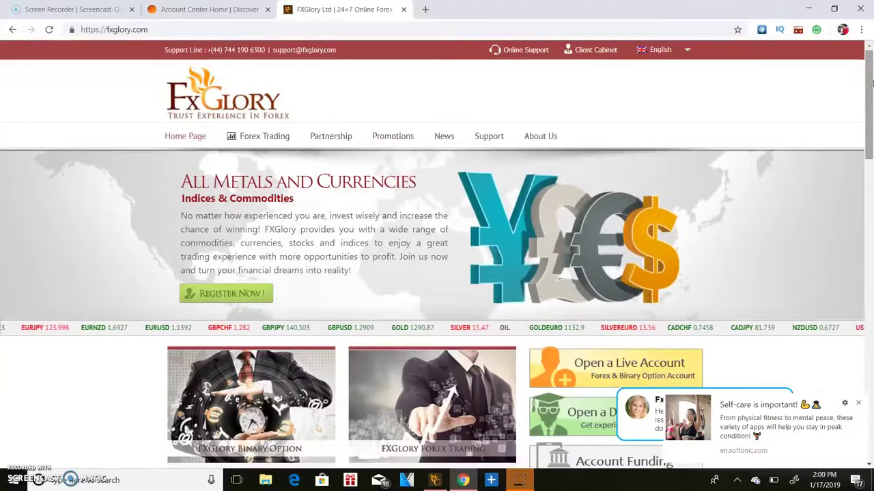
# Scroll the FXGlory home page in Chrome, briefly opening and closing the browser menu.
pyautogui.moveTo(872, 82)
pyautogui.mouseDown()
pyautogui.moveTo(871, 116)
pyautogui.moveTo(870, 43)
pyautogui.mouseUp()
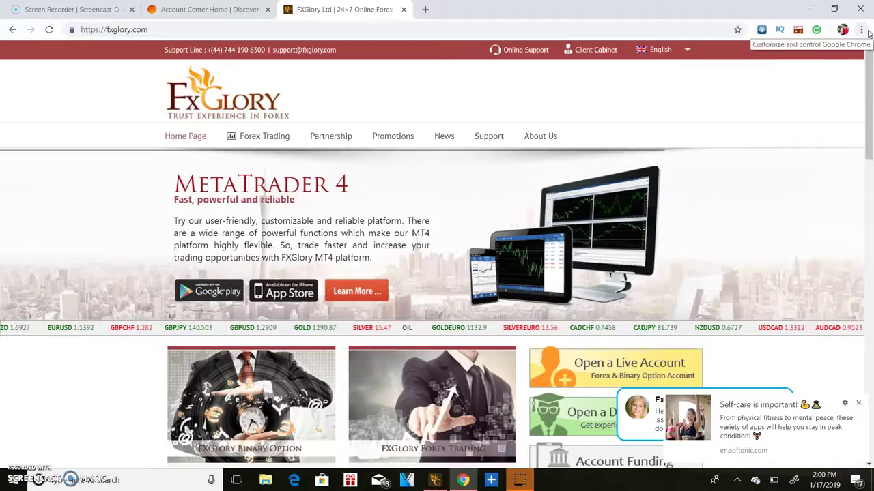
pyautogui.click(868, 33)
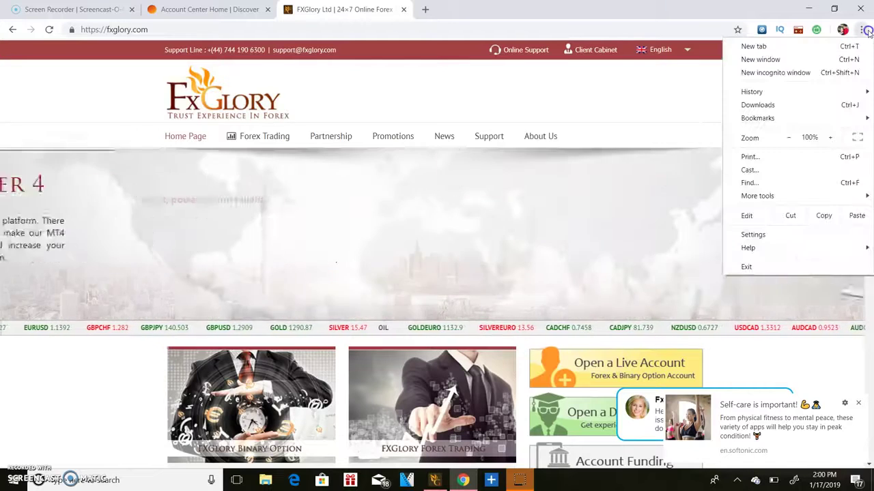
pyautogui.click(705, 108)
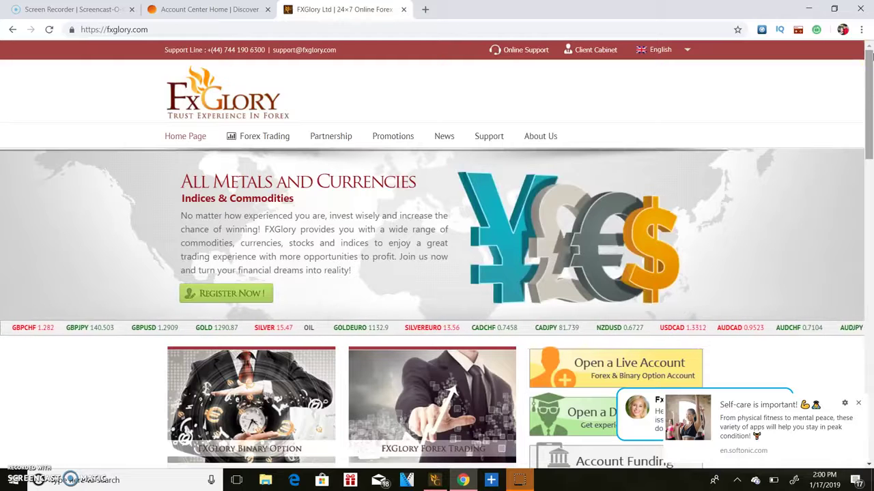
pyautogui.moveTo(869, 54); pyautogui.dragTo(870, 113)
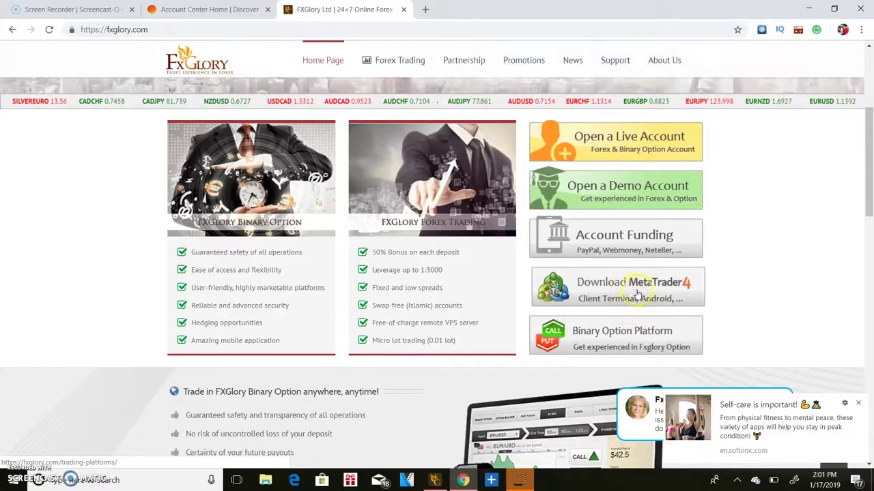
# Switch to MetaTrader 4, dismiss the notification, tile the charts and maximize USDJPY H4.
pyautogui.click(434, 480)
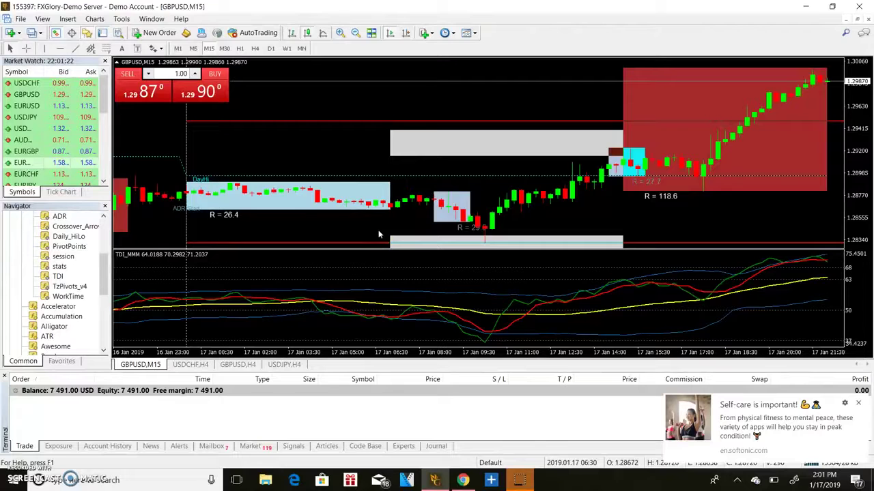
pyautogui.click(860, 405)
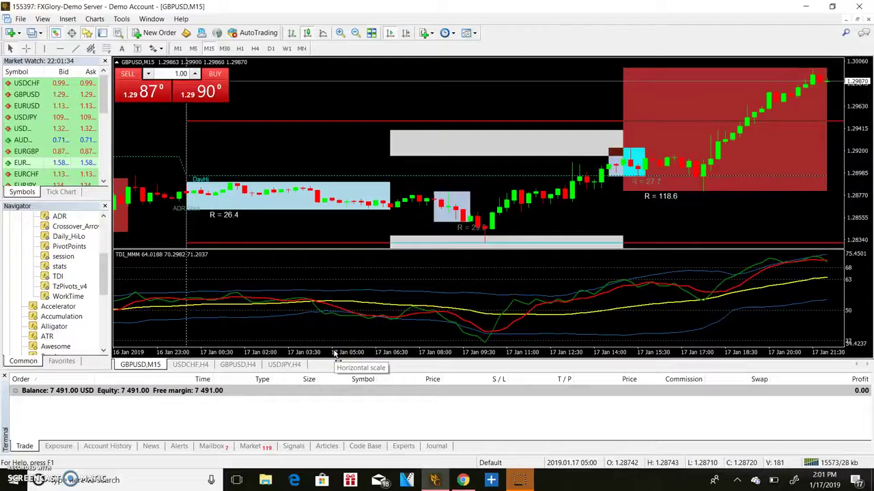
pyautogui.click(374, 31)
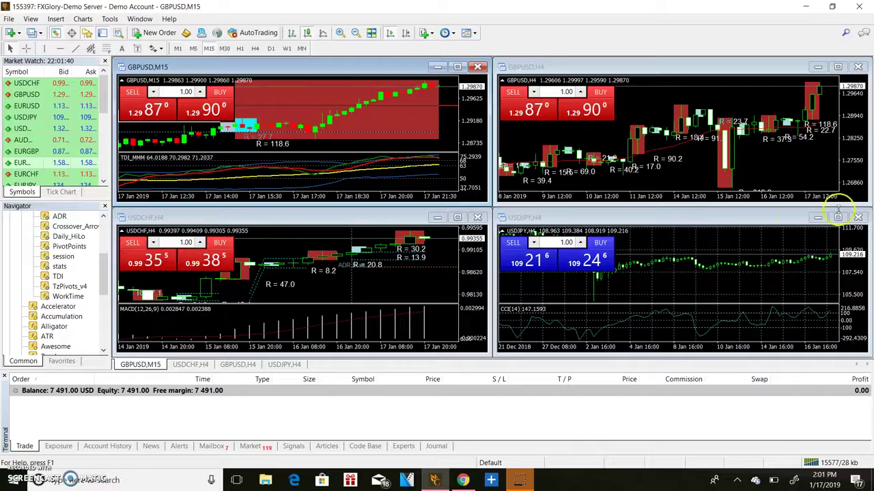
pyautogui.click(837, 219)
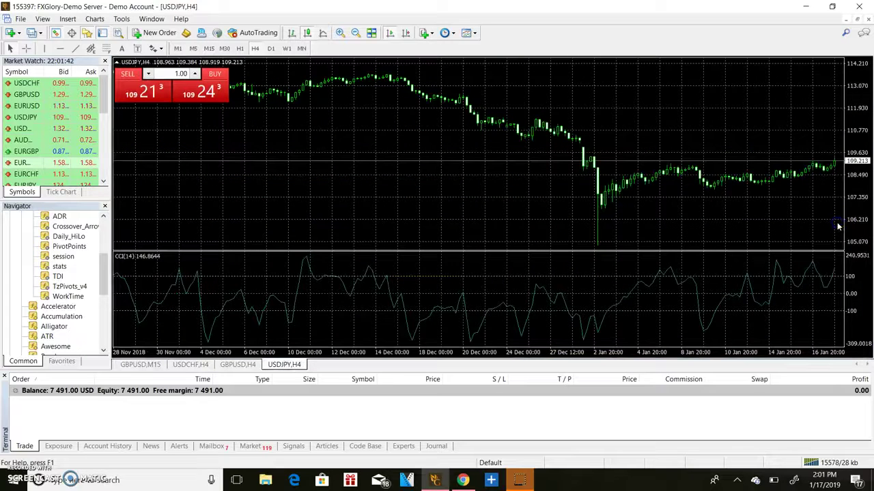
# Turn off the grid lines on the USDJPY H4 chart.
pyautogui.rightClick(244, 131)
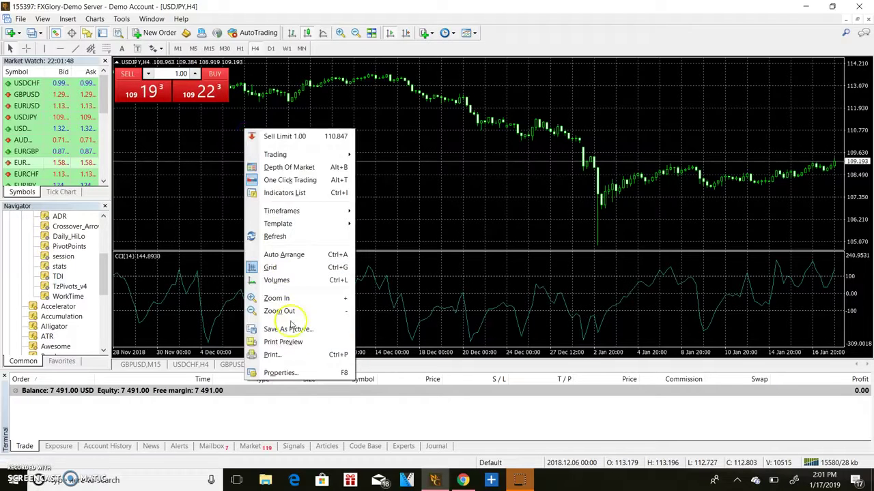
pyautogui.click(313, 372)
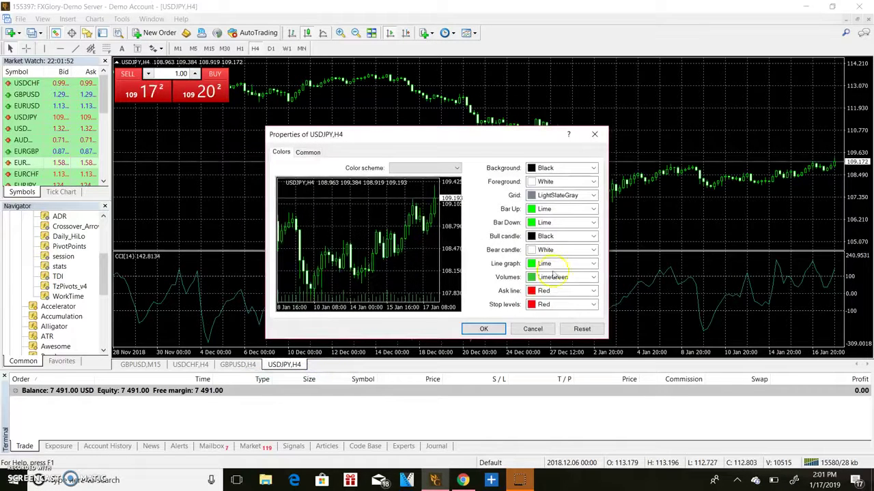
pyautogui.click(595, 134)
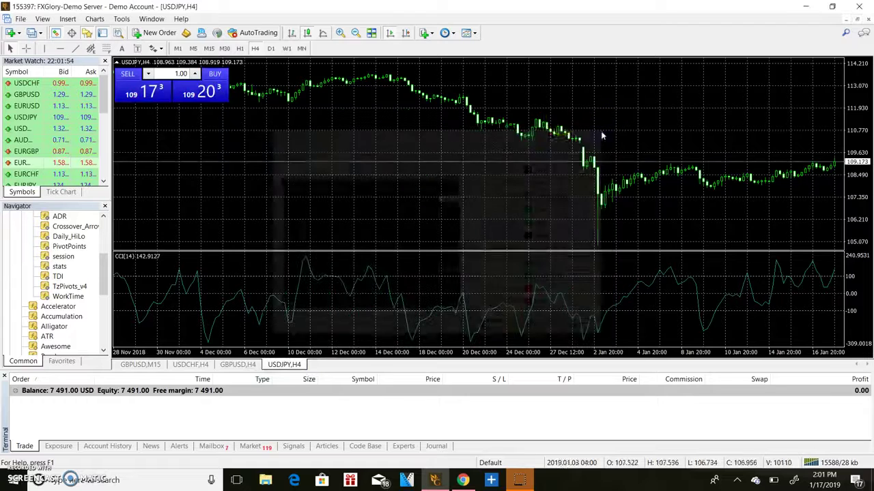
pyautogui.rightClick(548, 109)
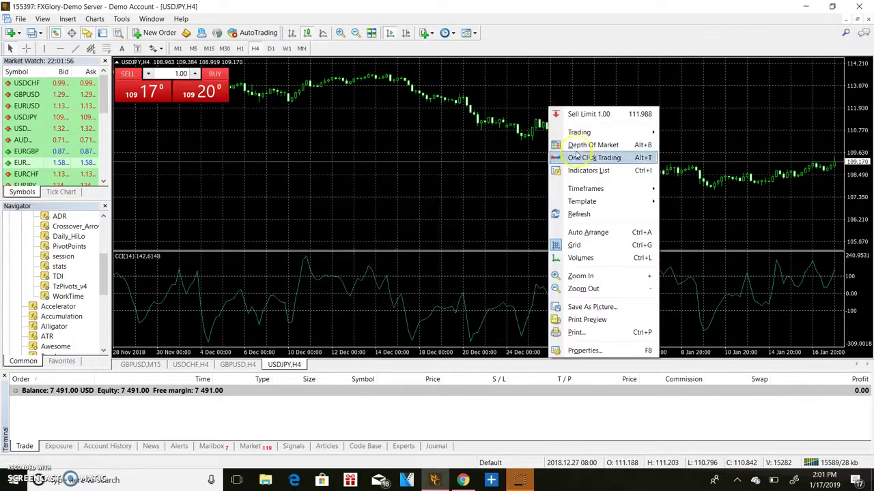
pyautogui.click(612, 248)
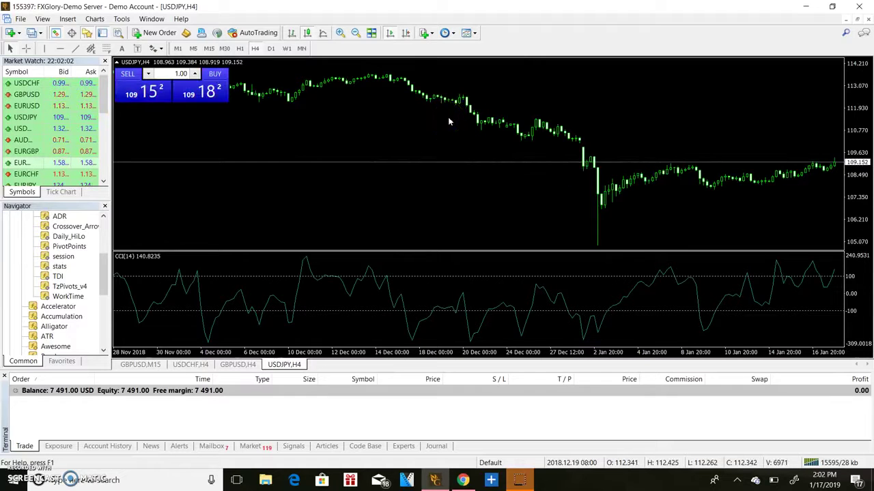
# In chart properties, set bull candles to LawnGreen and bear candles to Red.
pyautogui.rightClick(432, 133)
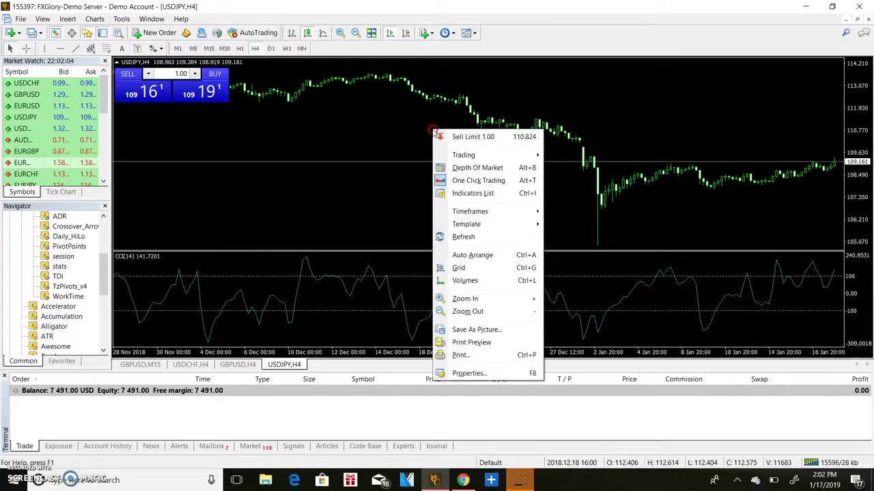
pyautogui.click(516, 374)
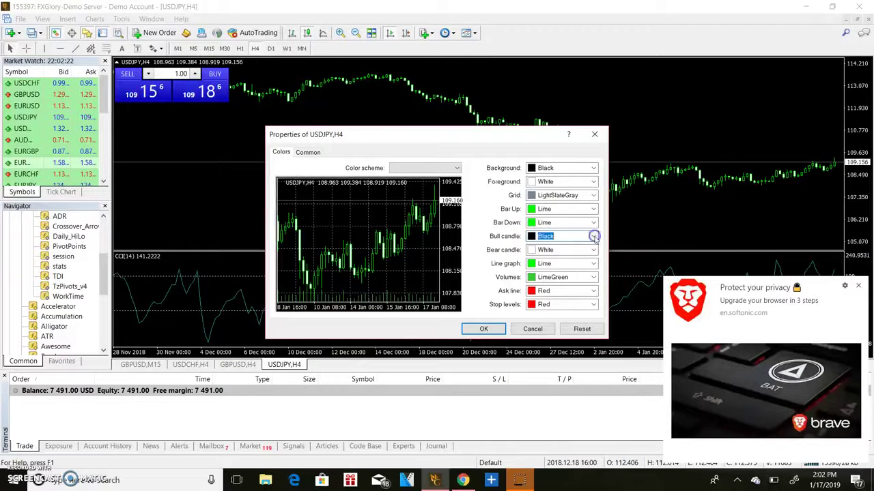
pyautogui.click(594, 236)
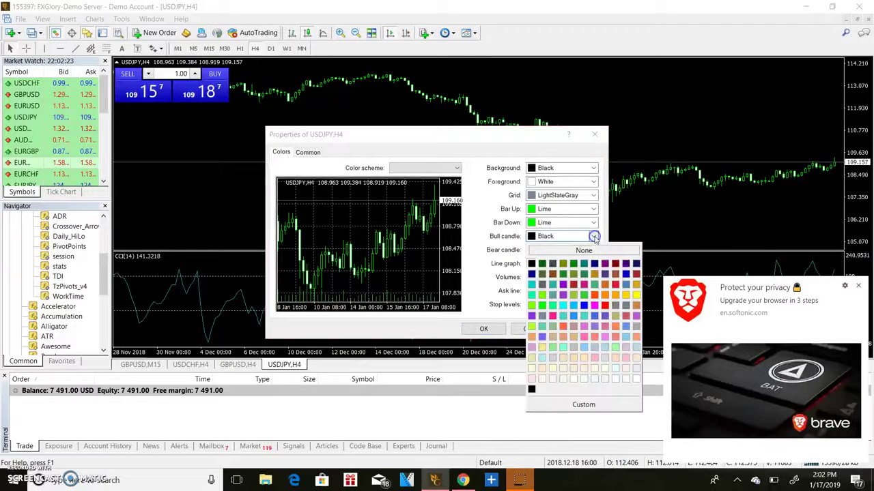
pyautogui.click(542, 295)
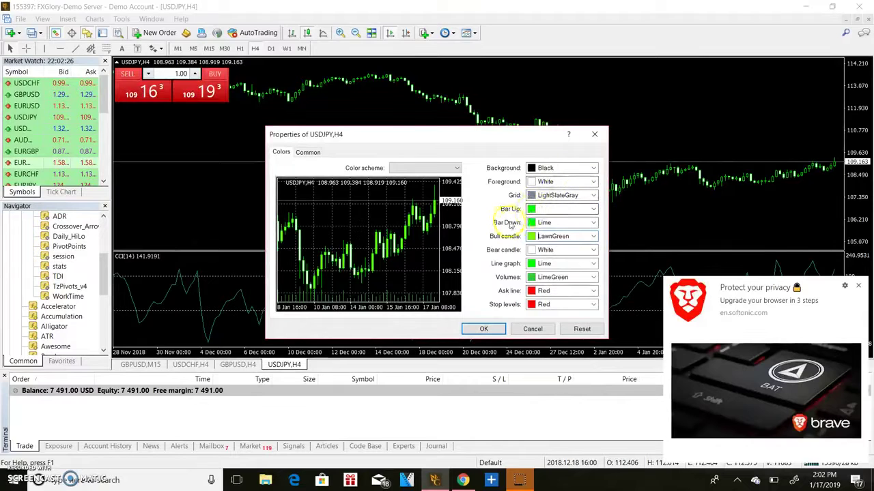
pyautogui.click(579, 251)
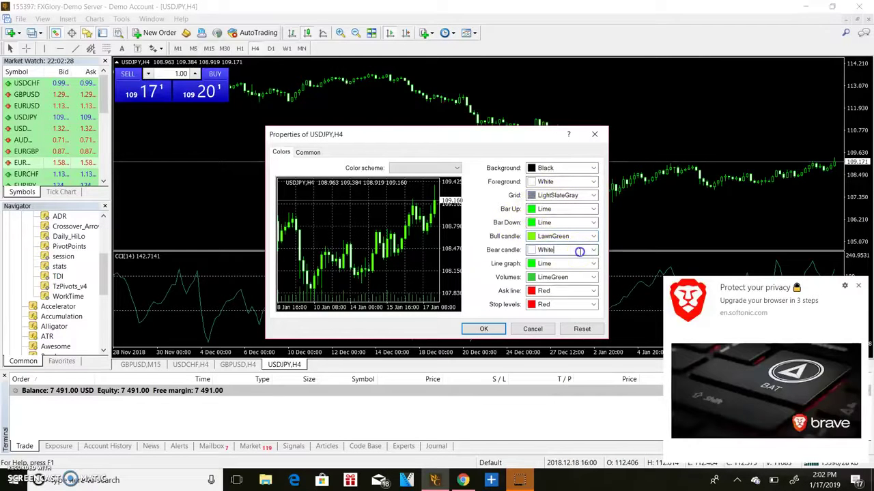
pyautogui.click(590, 251)
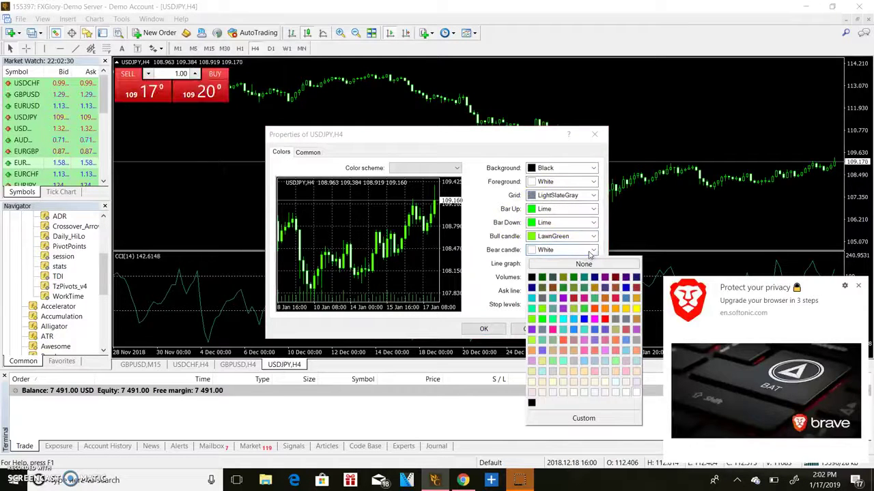
pyautogui.click(603, 318)
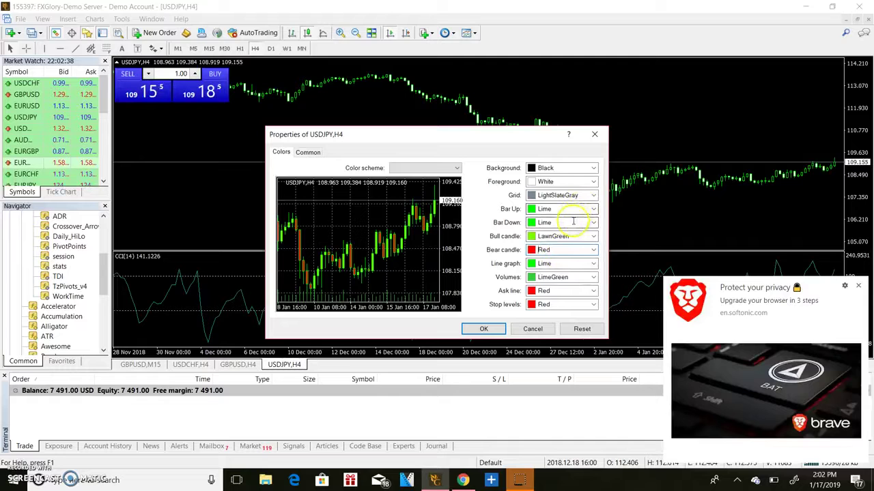
pyautogui.click(486, 329)
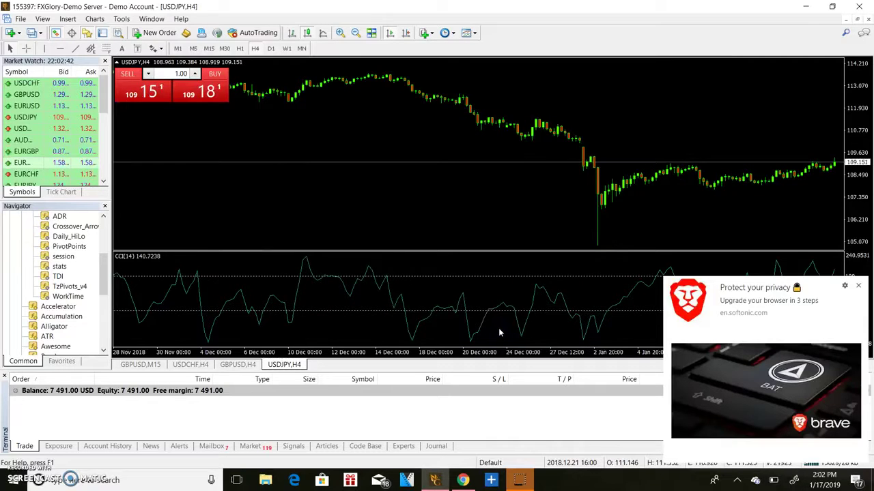
# Zoom in on the USDJPY H4 chart and dismiss the Brave ad notification.
pyautogui.click(342, 33)
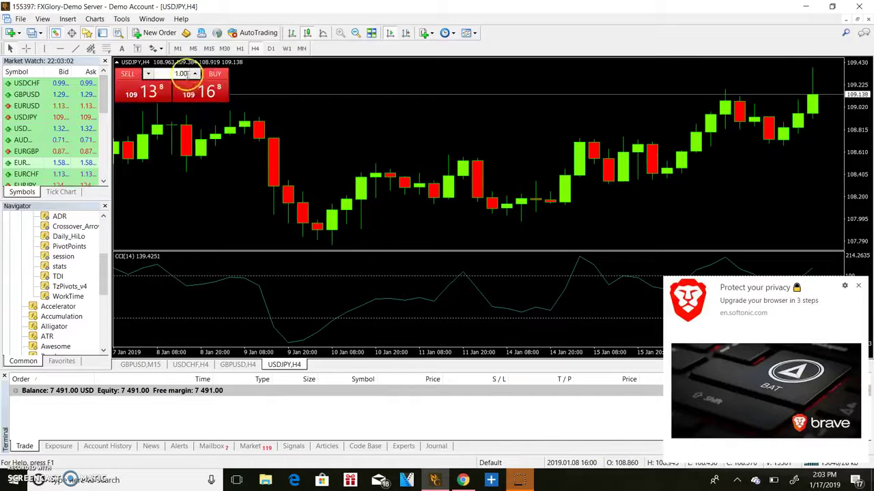
pyautogui.rightClick(257, 85)
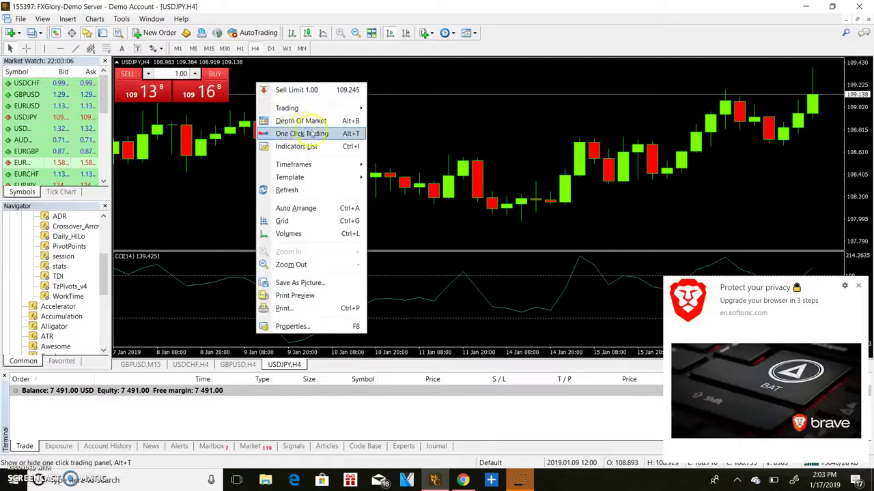
pyautogui.click(192, 167)
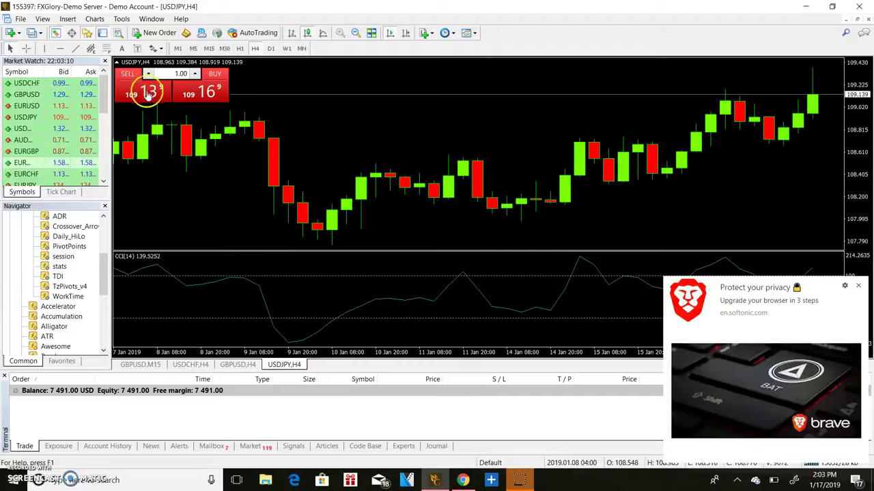
pyautogui.click(859, 284)
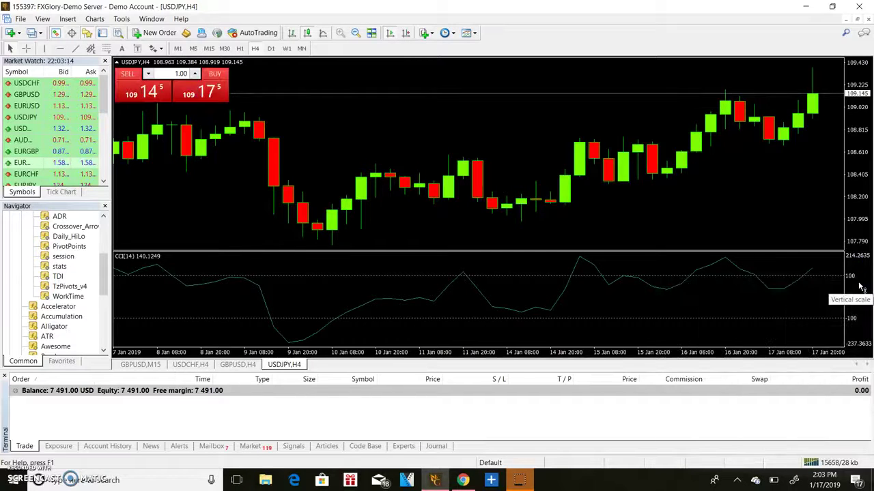
pyautogui.click(459, 186)
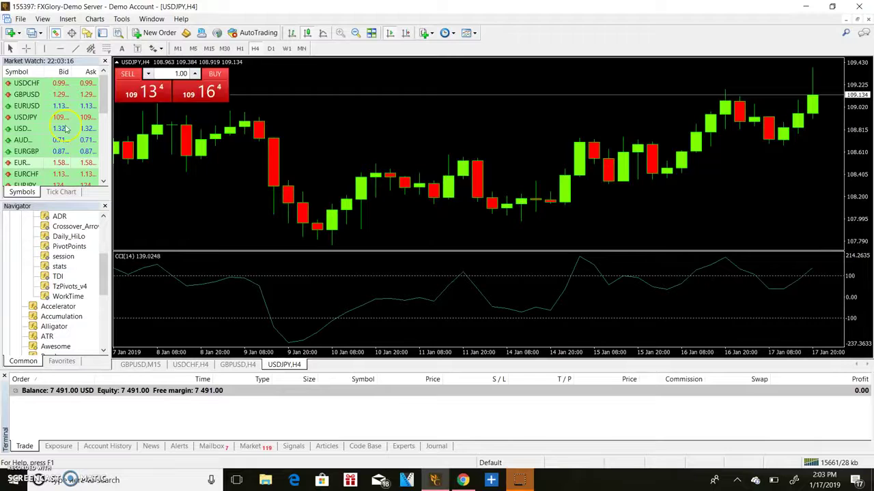
pyautogui.click(251, 167)
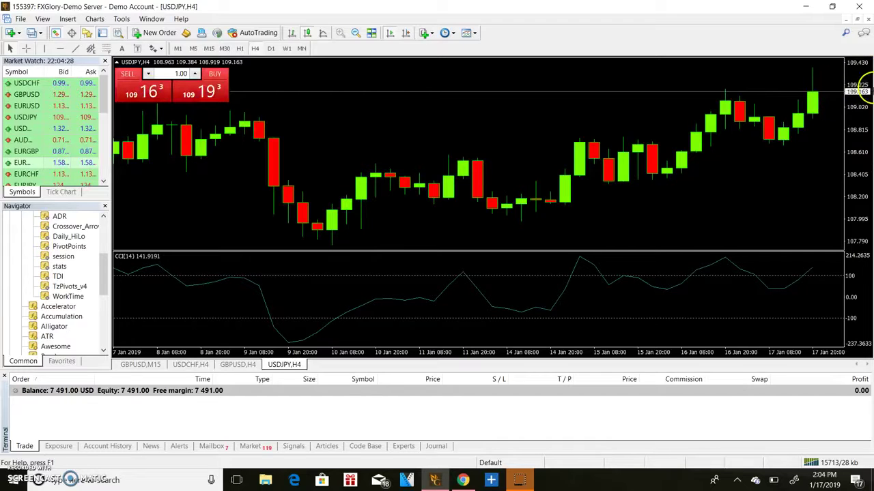
# Zoom out the USDJPY chart and switch it to the M15 timeframe.
pyautogui.click(356, 33)
pyautogui.click(356, 33)
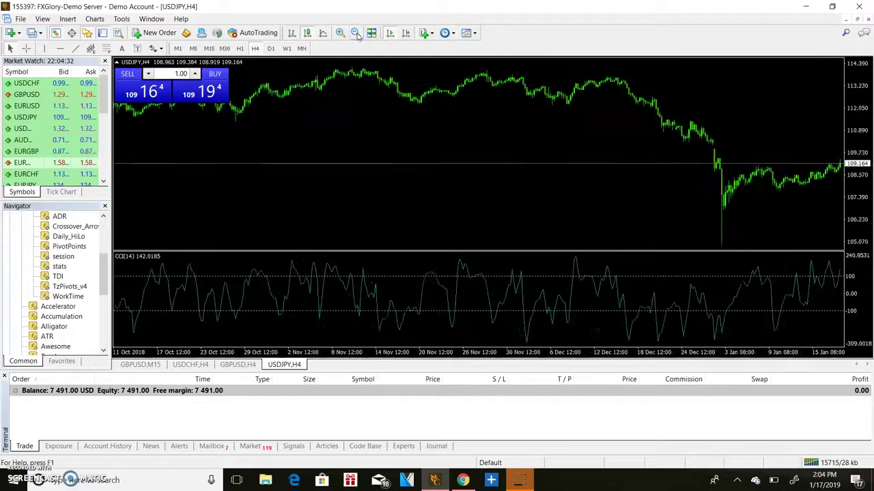
pyautogui.click(347, 34)
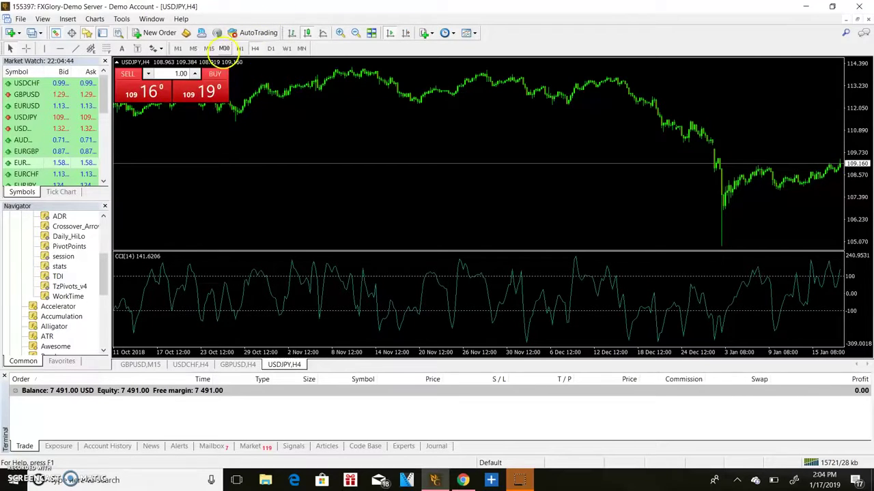
pyautogui.click(209, 47)
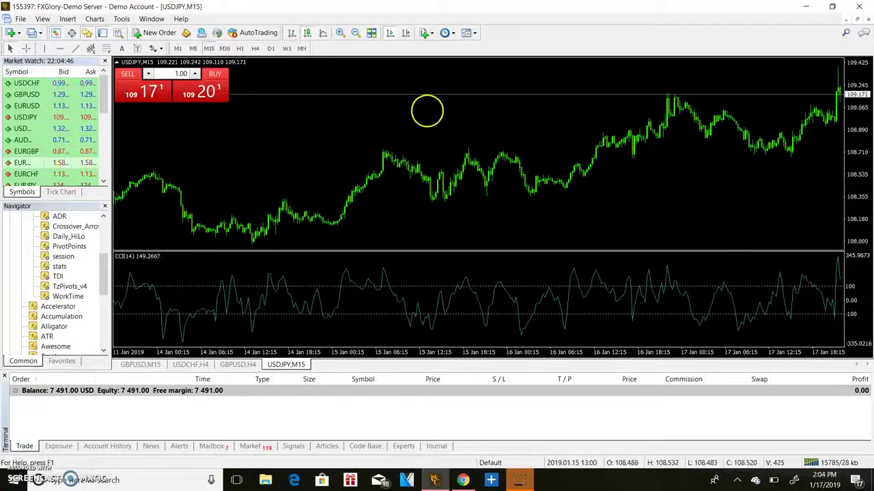
pyautogui.click(355, 33)
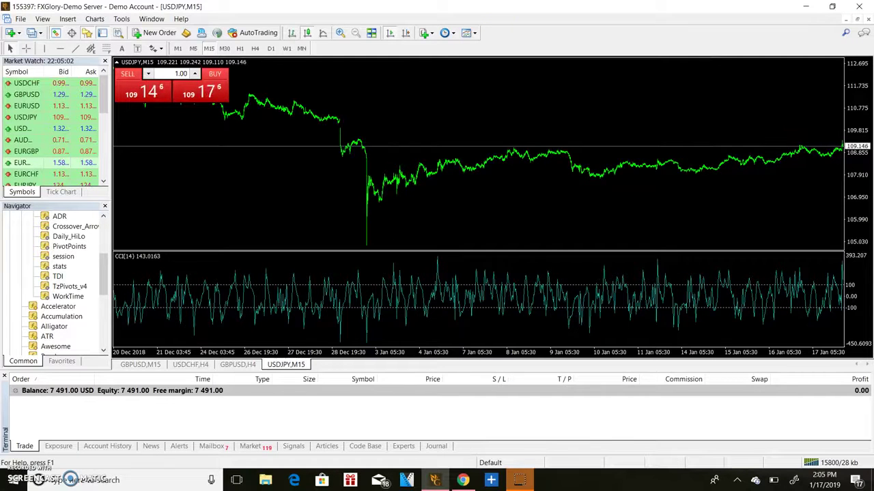
# Zoom the USDJPY M15 chart in three steps for larger candles.
pyautogui.click(339, 33)
pyautogui.click(345, 33)
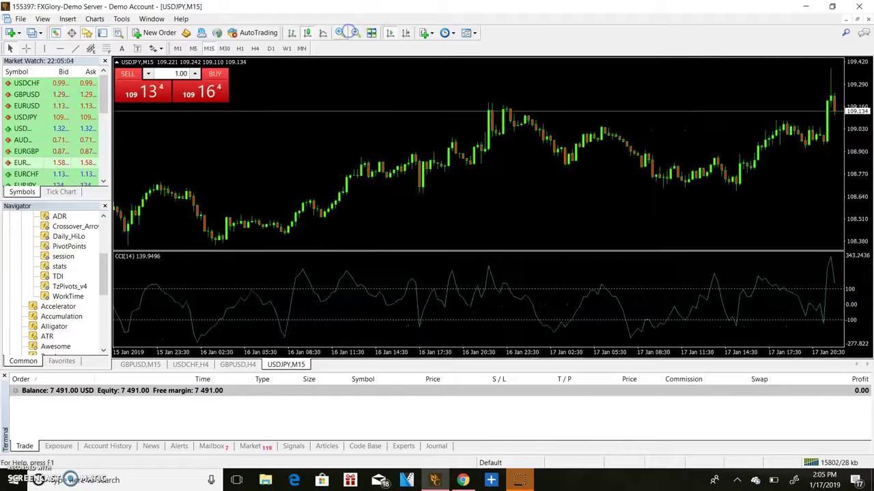
pyautogui.click(347, 32)
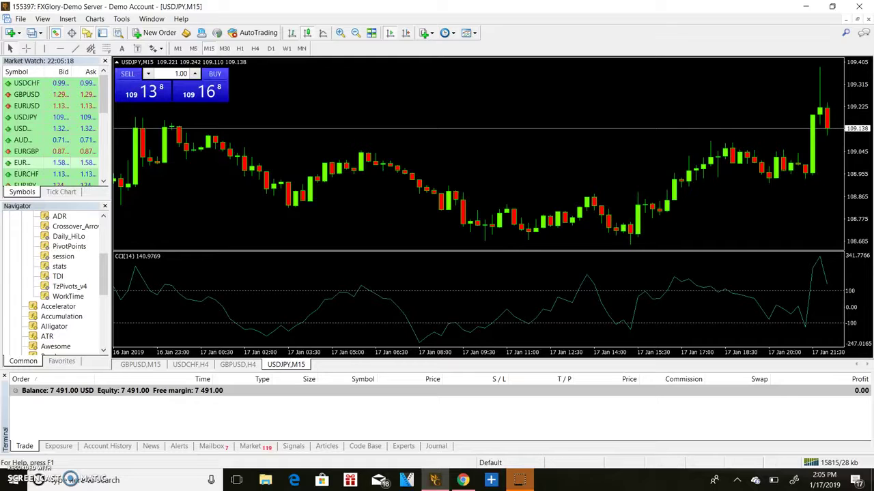
# Tile the charts, maximize GBPUSD M15, then zoom out and back in once.
pyautogui.click(371, 33)
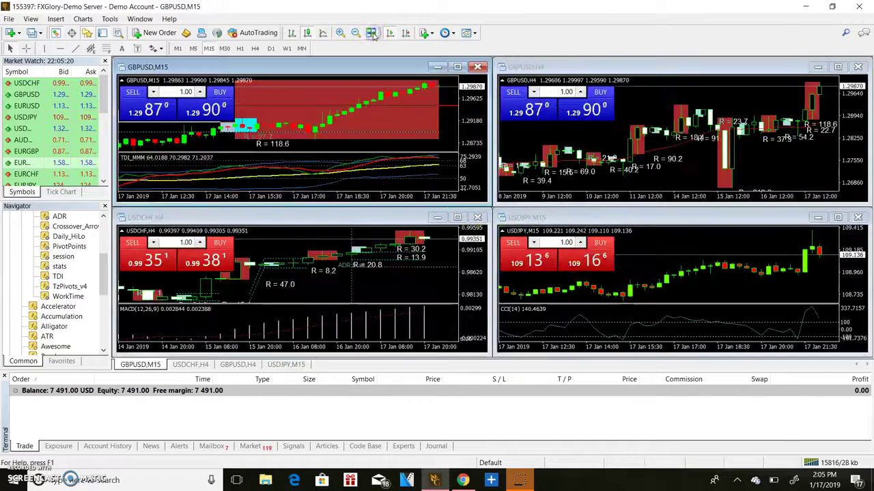
pyautogui.click(458, 67)
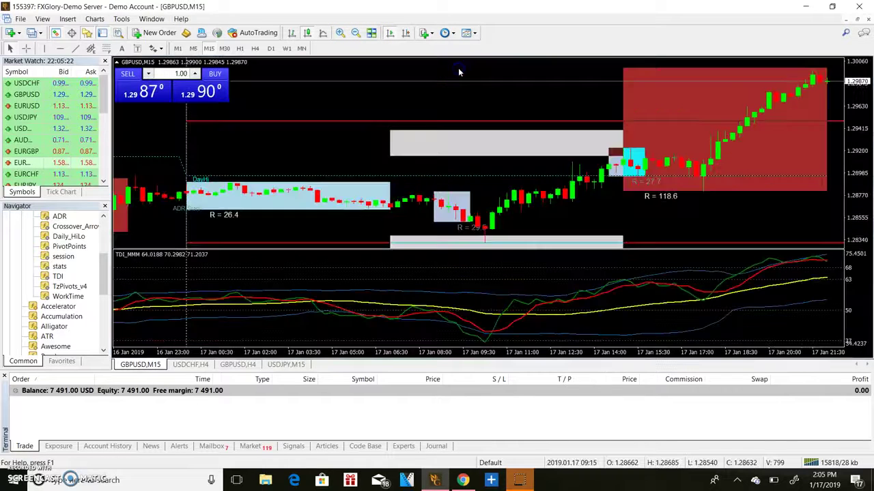
pyautogui.click(355, 33)
pyautogui.click(339, 34)
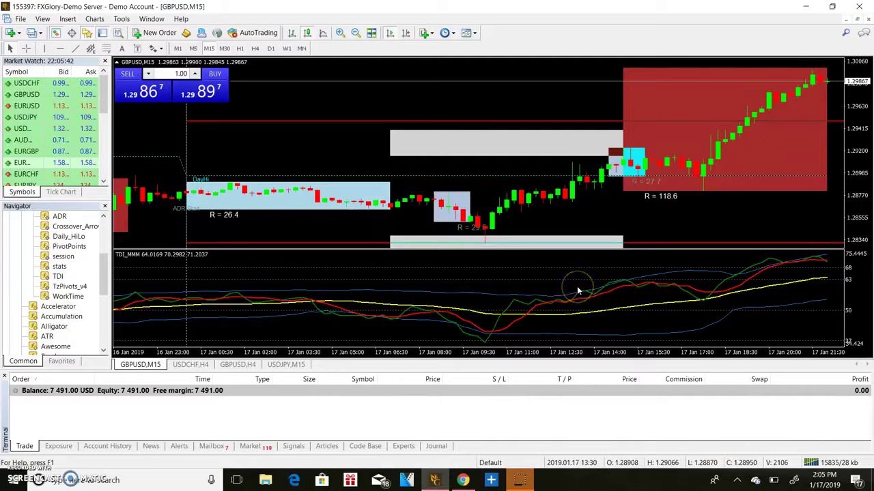
pyautogui.click(524, 274)
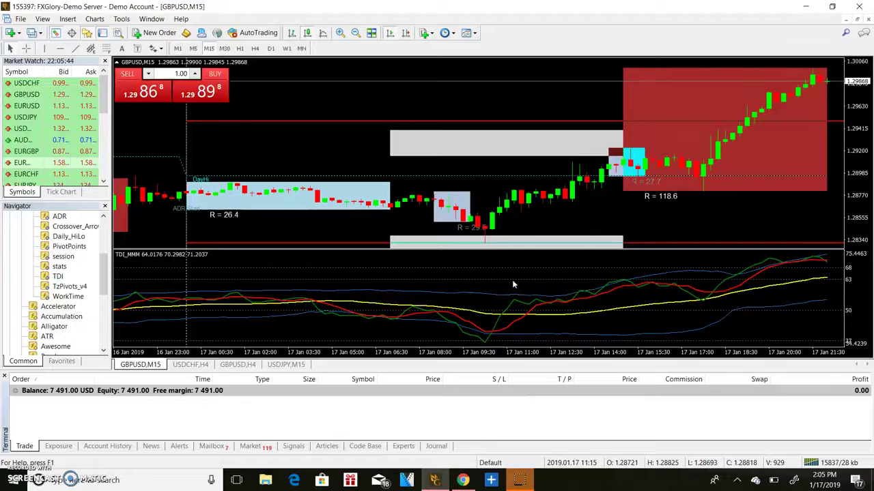
pyautogui.click(432, 309)
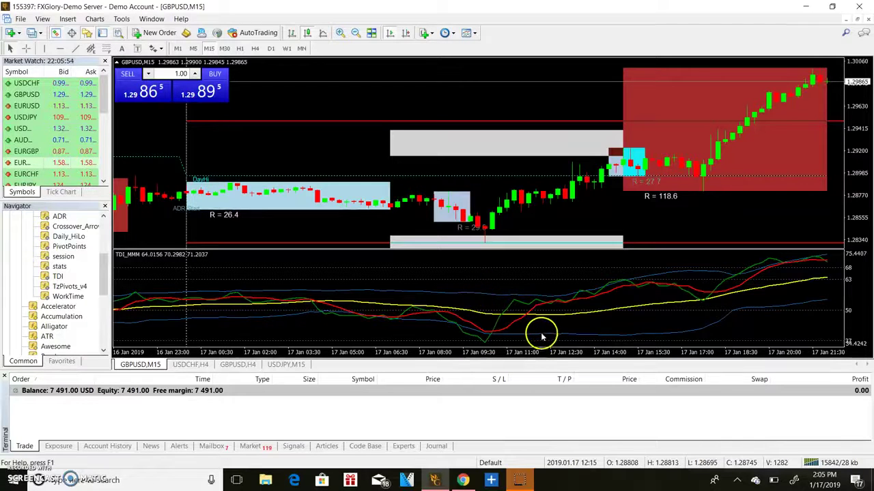
pyautogui.click(439, 314)
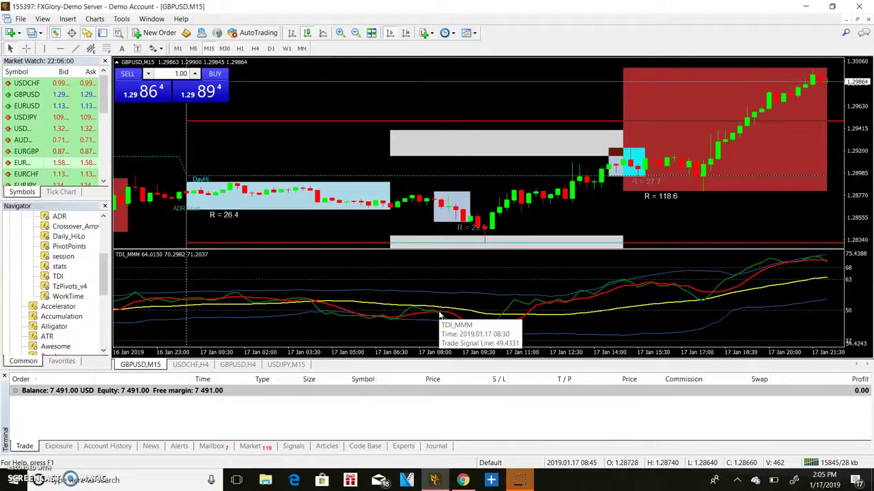
pyautogui.moveTo(439, 315); pyautogui.dragTo(312, 202)
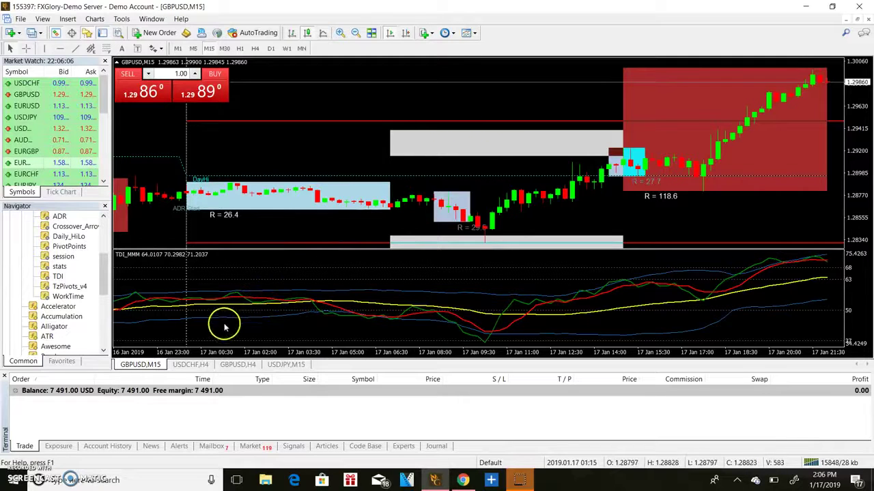
pyautogui.moveTo(322, 287); pyautogui.dragTo(487, 267)
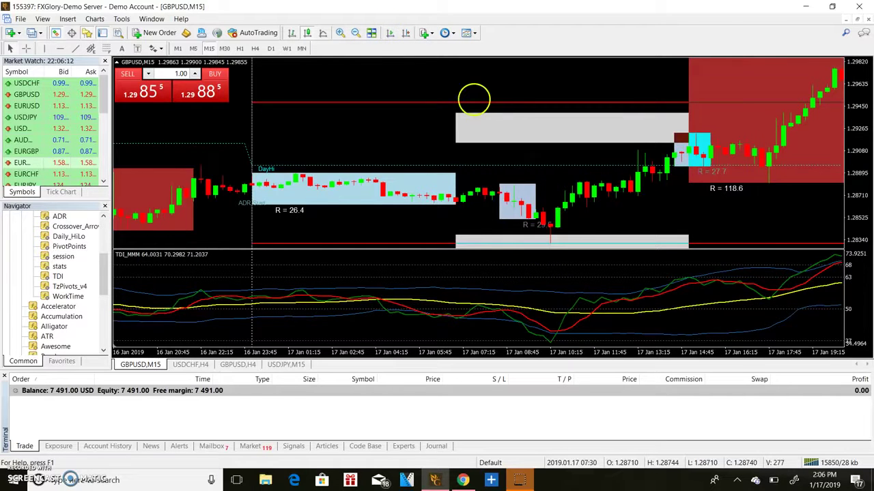
# Scroll the GBPUSD M15 chart back in time to 14–15 January.
pyautogui.scroll(2, 474, 99)
pyautogui.scroll(5, 512, 207)
pyautogui.scroll(5, 474, 260)
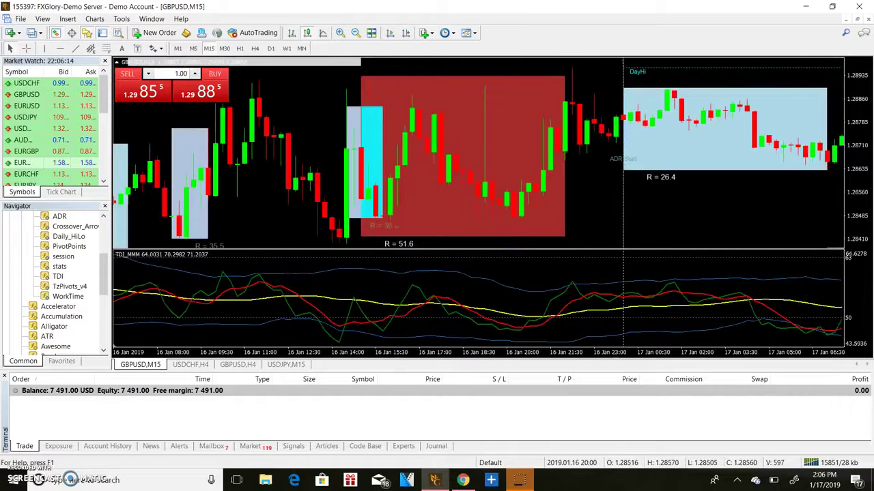
pyautogui.scroll(3, 503, 246)
pyautogui.scroll(3, 503, 246)
pyautogui.scroll(3, 503, 246)
pyautogui.scroll(3, 606, 219)
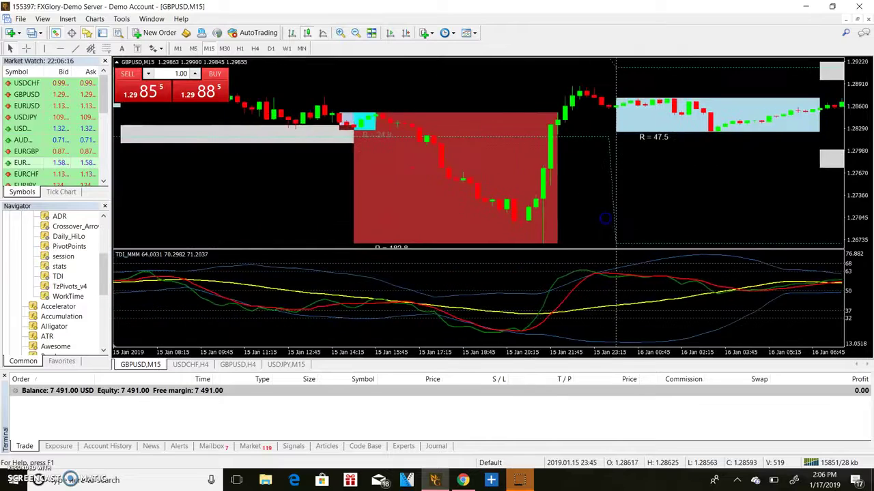
pyautogui.scroll(3, 606, 218)
pyautogui.scroll(3, 557, 249)
pyautogui.scroll(3, 702, 234)
pyautogui.scroll(3, 644, 242)
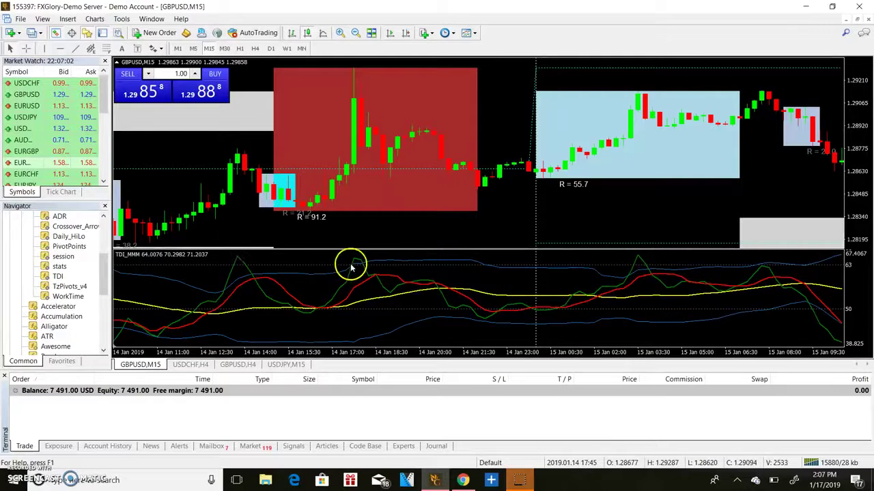
# Scroll the GBPUSD chart back to the 9 January sessions.
pyautogui.scroll(2, 350, 266)
pyautogui.scroll(2, 380, 301)
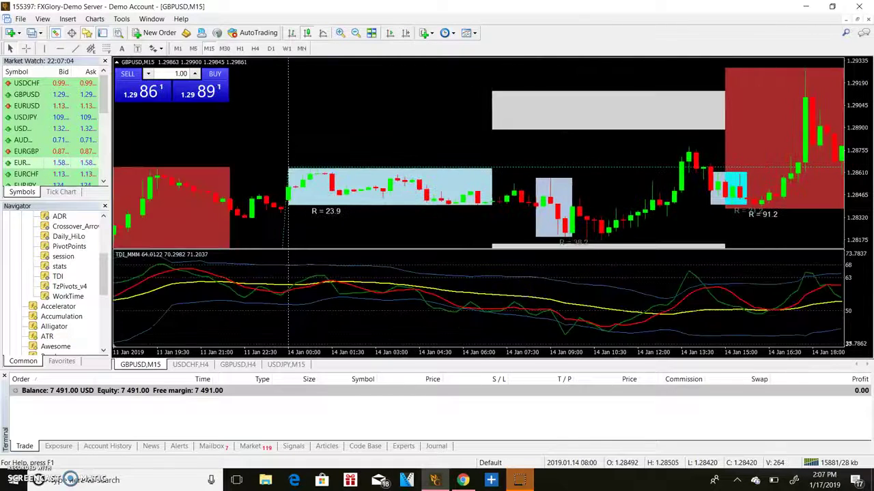
pyautogui.scroll(2, 385, 290)
pyautogui.scroll(3, 386, 290)
pyautogui.scroll(4, 228, 306)
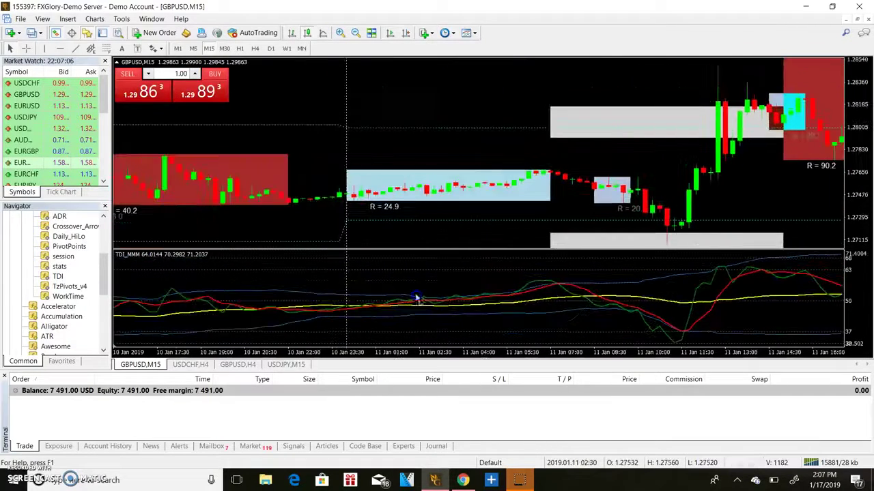
pyautogui.scroll(3, 346, 292)
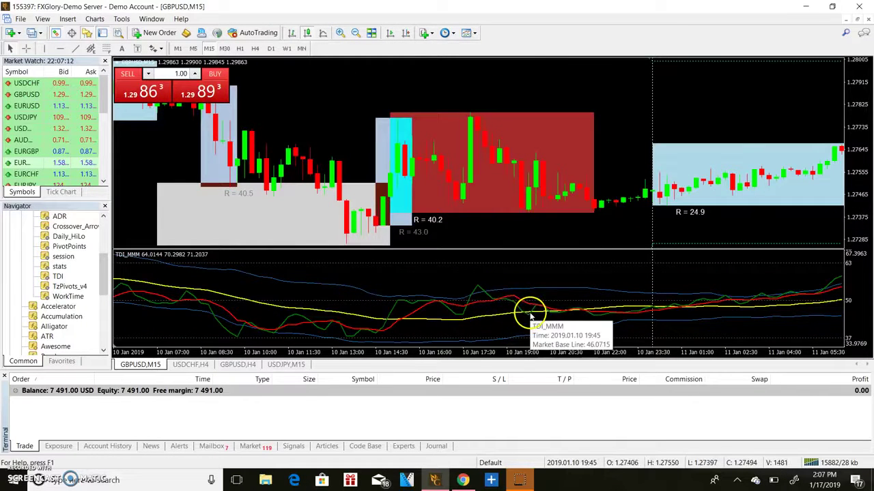
pyautogui.scroll(3, 478, 327)
pyautogui.scroll(2, 531, 281)
pyautogui.scroll(2, 531, 282)
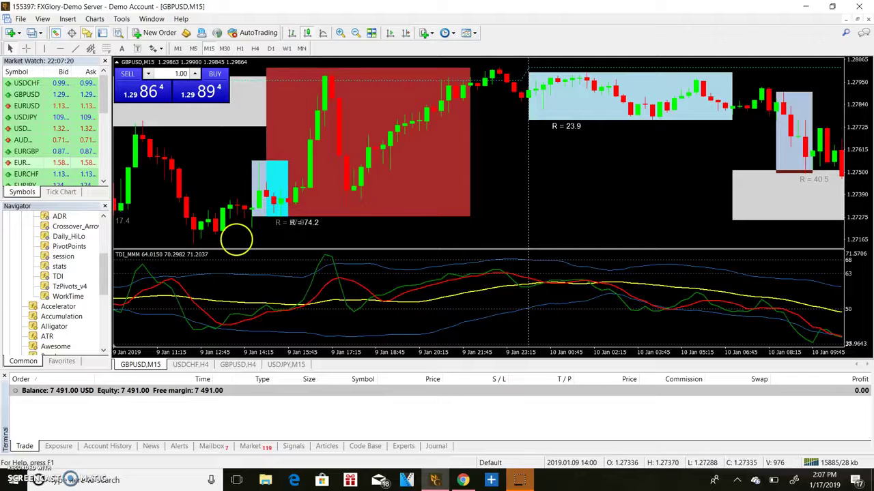
pyautogui.scroll(3, 235, 238)
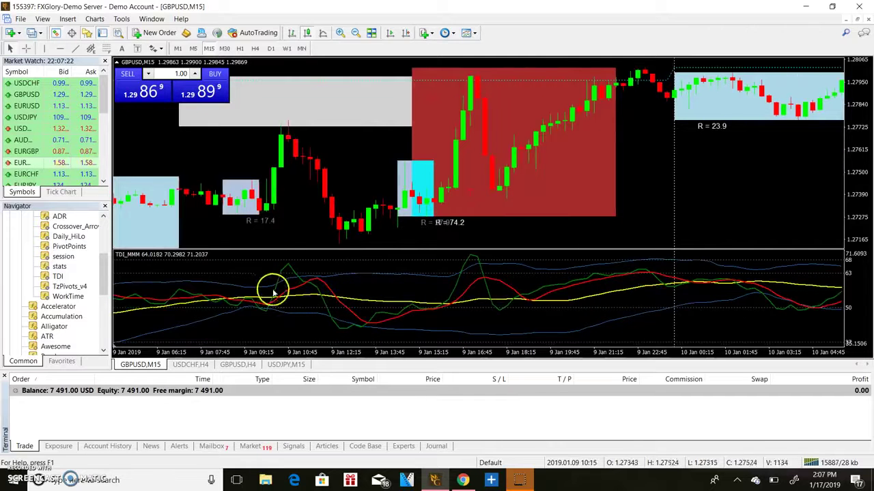
# Scroll forward and pan the chart to show 11–14 January.
pyautogui.scroll(-10, 164, 259)
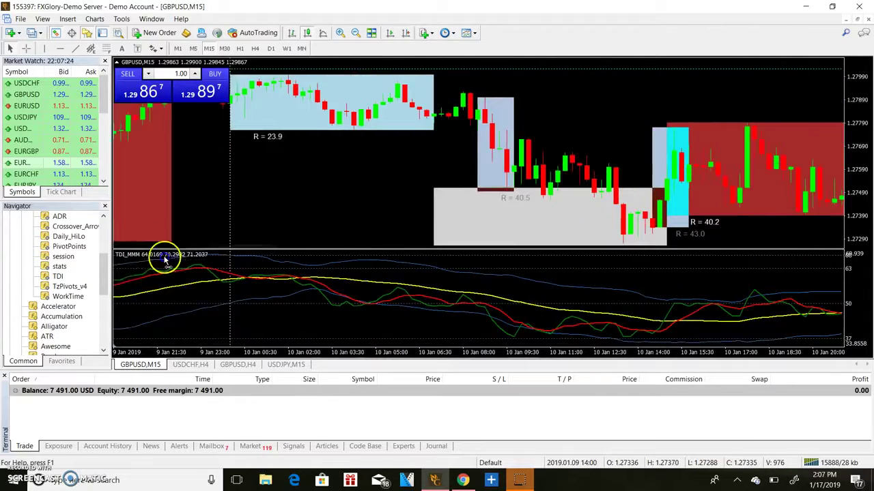
pyautogui.scroll(-5, 244, 306)
pyautogui.scroll(-5, 342, 295)
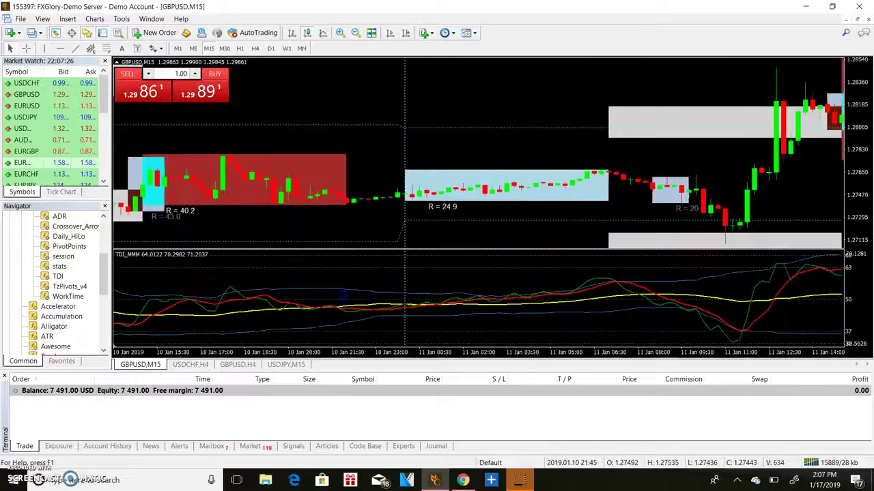
pyautogui.scroll(-5, 378, 269)
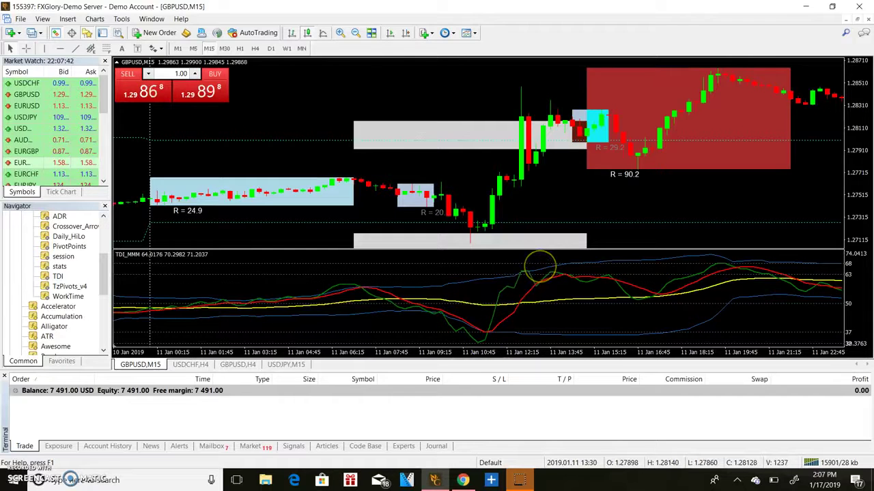
pyautogui.moveTo(692, 301); pyautogui.dragTo(183, 220)
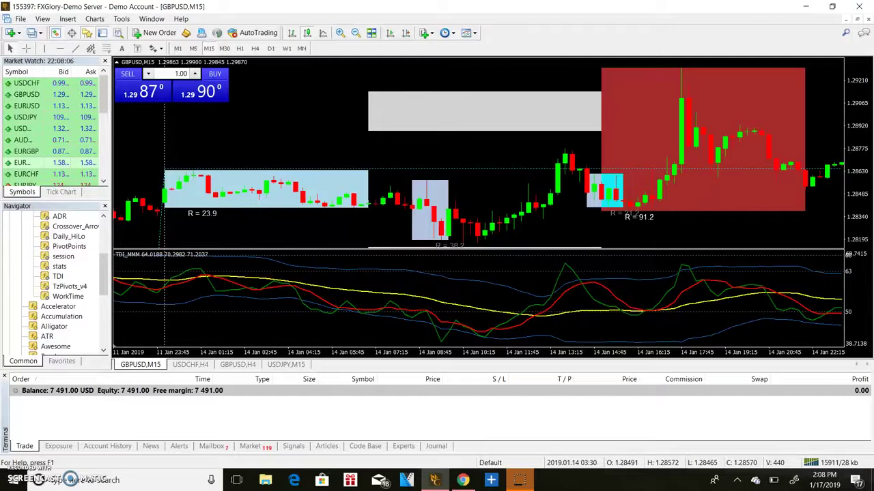
# Pan to 15 January and zoom out so 11–17 January sessions show together.
pyautogui.scroll(-5, 452, 285)
pyautogui.moveTo(653, 328); pyautogui.dragTo(477, 312)
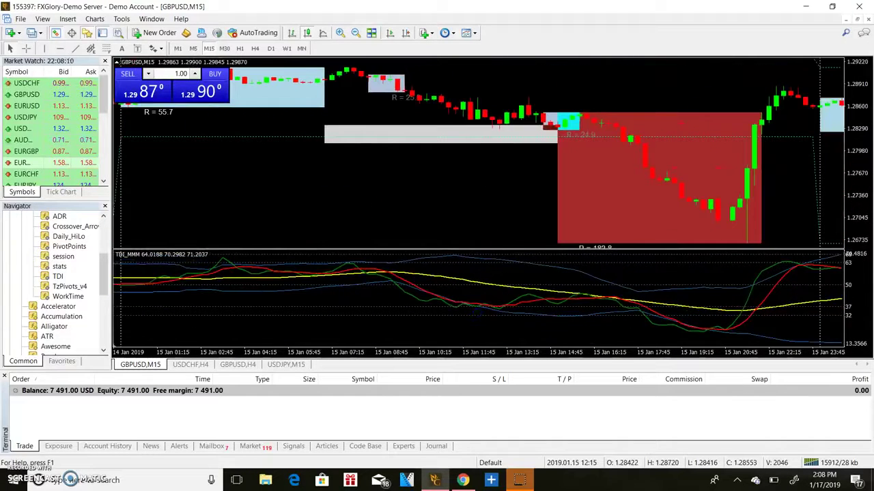
pyautogui.scroll(4, 558, 226)
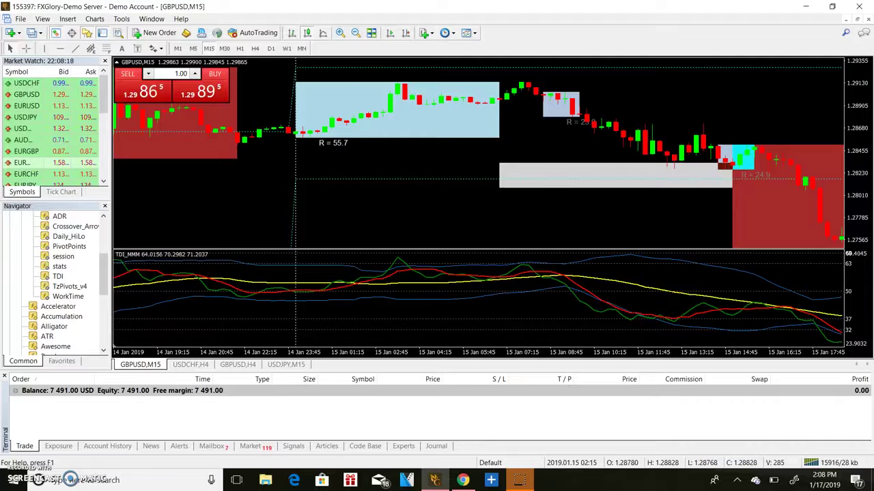
pyautogui.click(294, 262)
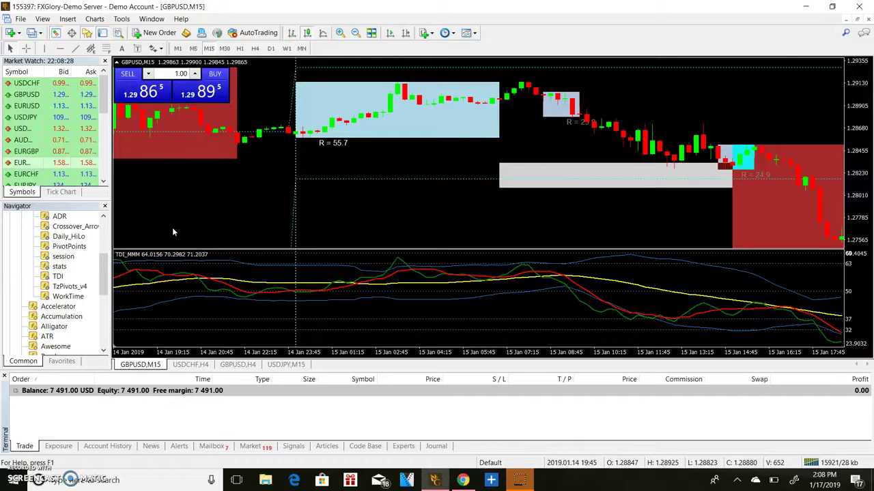
pyautogui.click(355, 34)
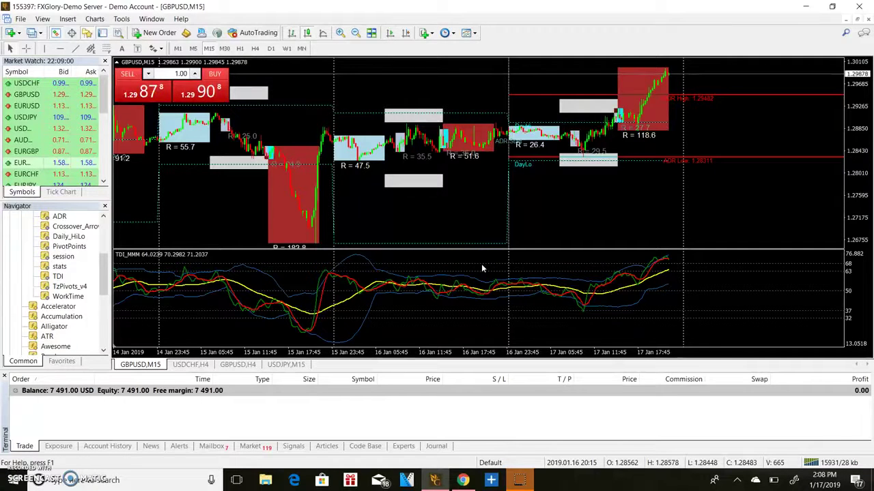
pyautogui.click(681, 177)
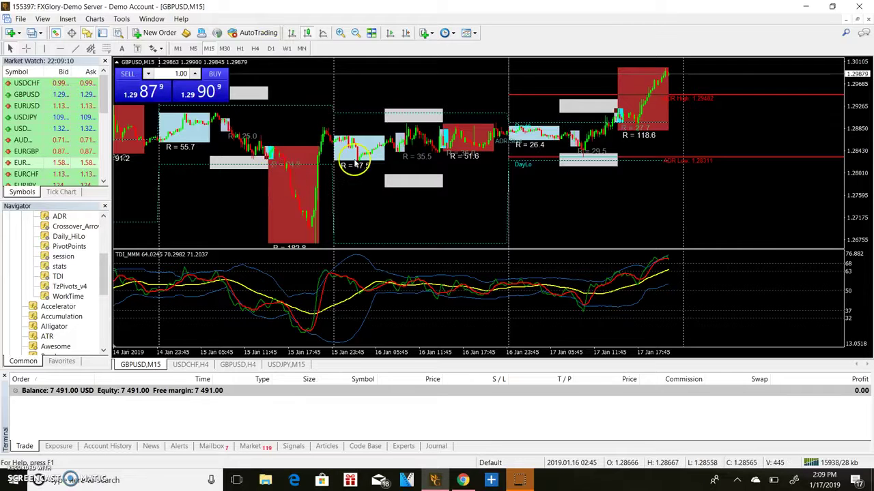
pyautogui.scroll(5, 350, 162)
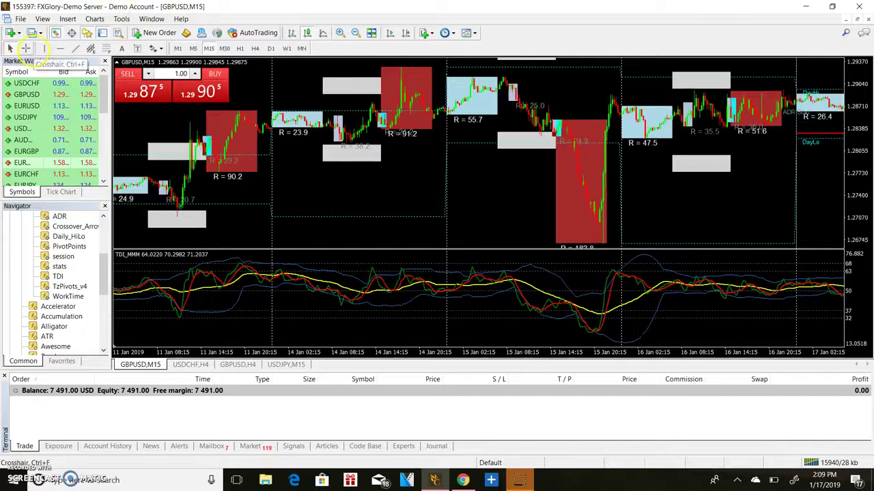
pyautogui.click(25, 47)
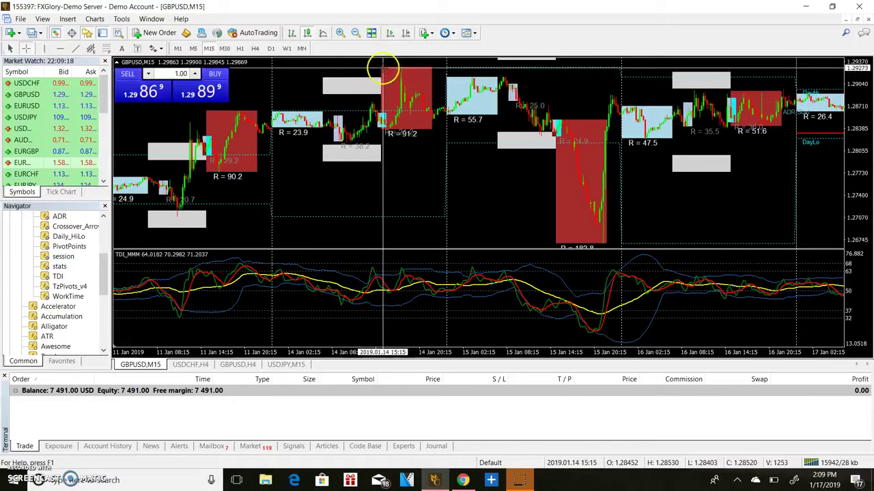
pyautogui.moveTo(384, 68)
pyautogui.mouseDown()
pyautogui.moveTo(433, 129)
pyautogui.moveTo(396, 146)
pyautogui.moveTo(417, 140)
pyautogui.mouseUp()
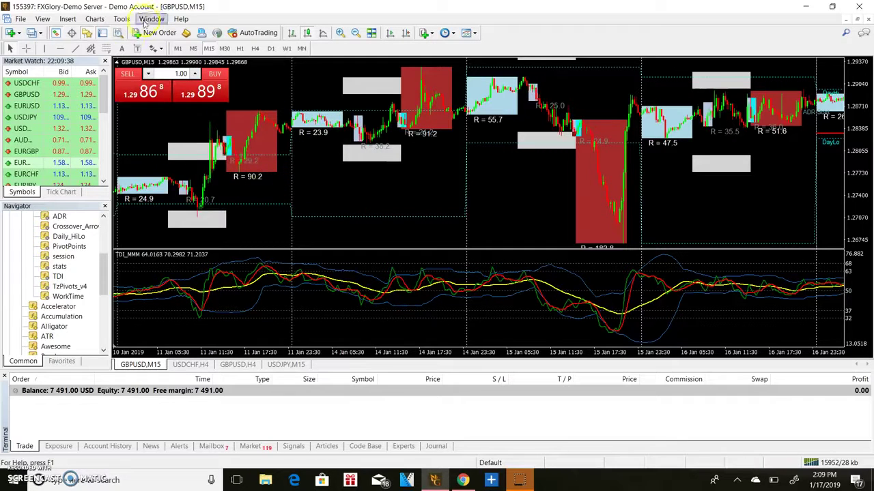
pyautogui.click(26, 48)
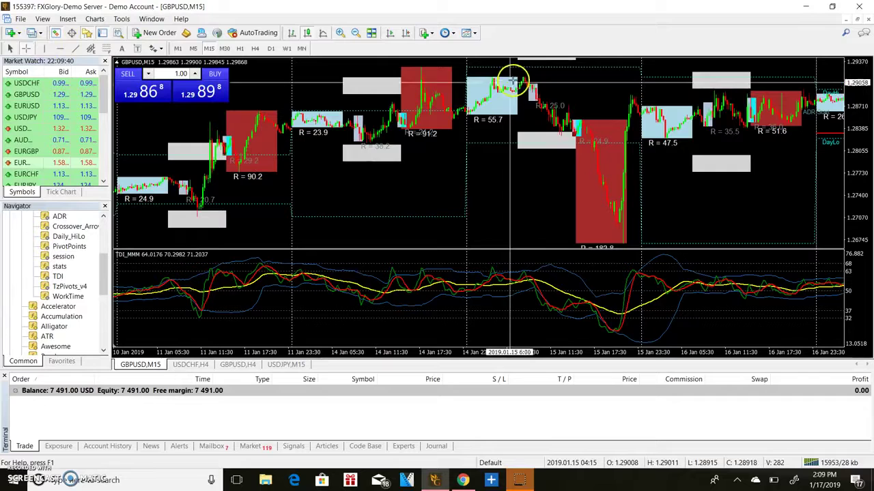
pyautogui.moveTo(524, 80)
pyautogui.mouseDown()
pyautogui.moveTo(607, 167)
pyautogui.moveTo(622, 235)
pyautogui.mouseUp()
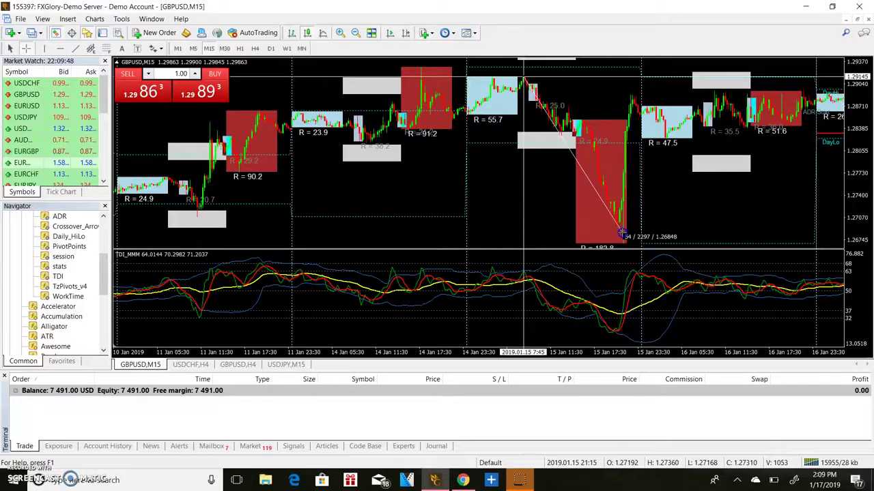
pyautogui.moveTo(621, 233); pyautogui.dragTo(621, 232)
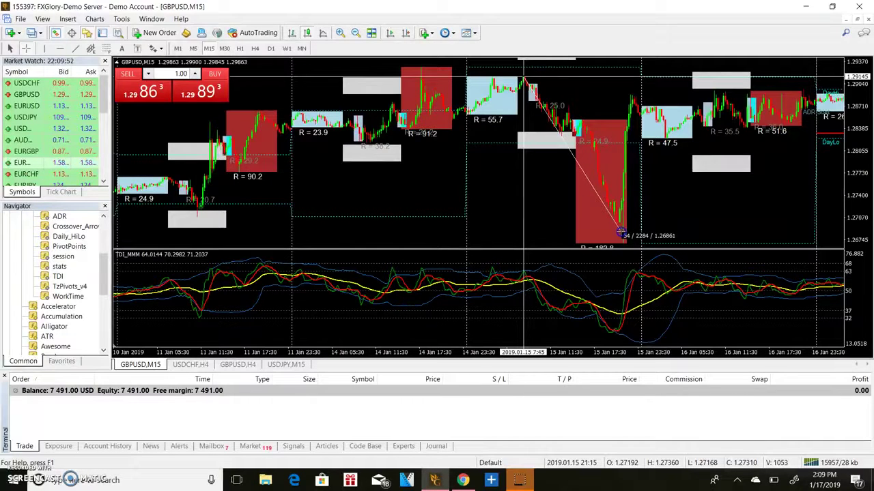
pyautogui.moveTo(621, 233); pyautogui.dragTo(620, 229)
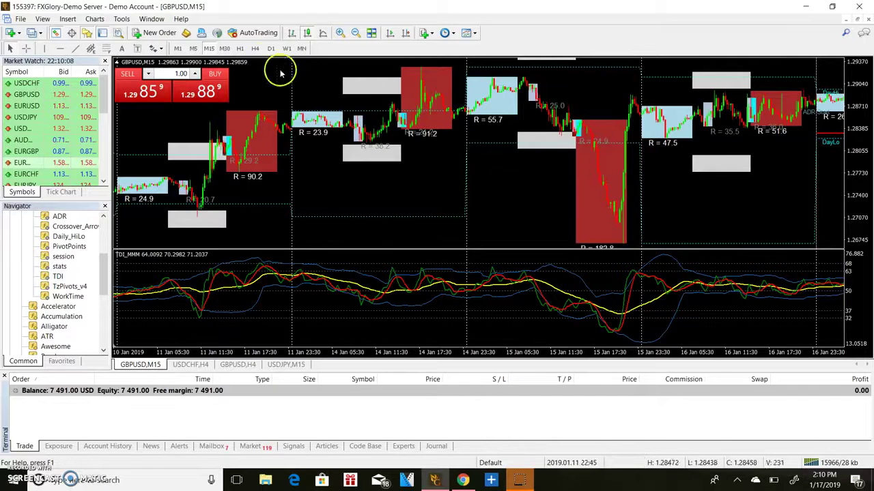
# Overwrite the One Click Trading lot field, first entering 0.00 then 0.01.
pyautogui.doubleClick(186, 73)
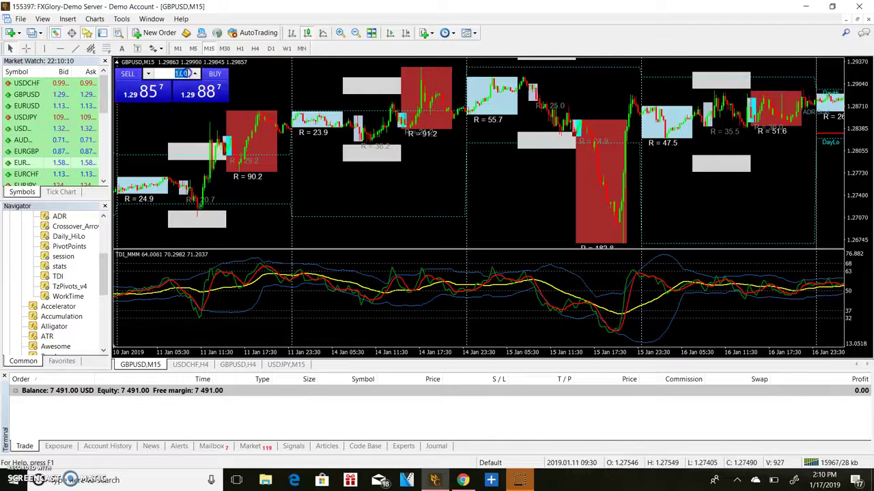
pyautogui.write('0.00')
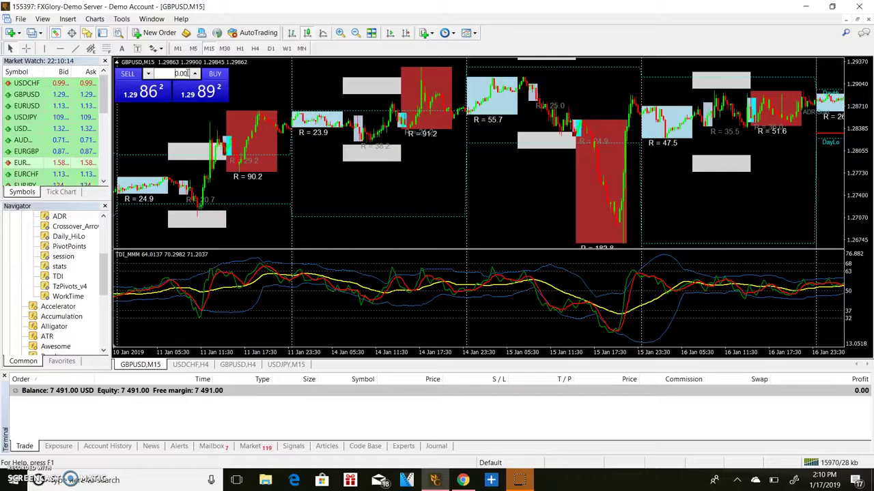
pyautogui.click(181, 77)
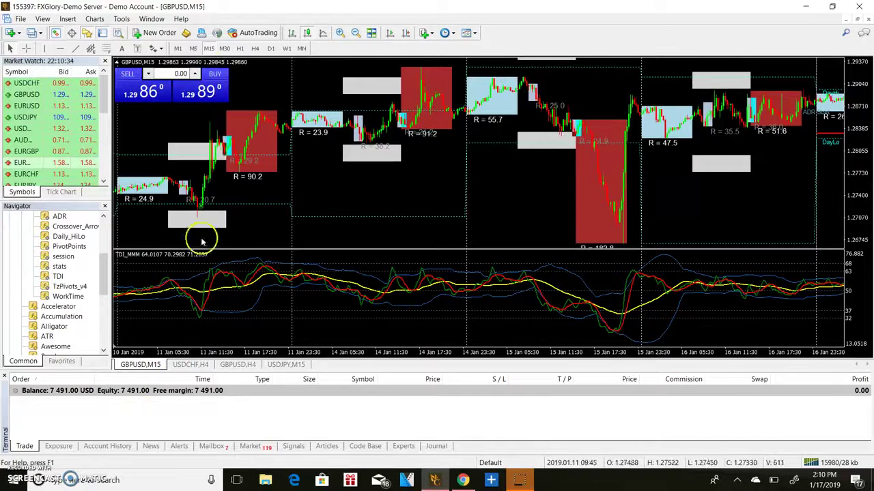
pyautogui.click(181, 74)
pyautogui.write('0.01')
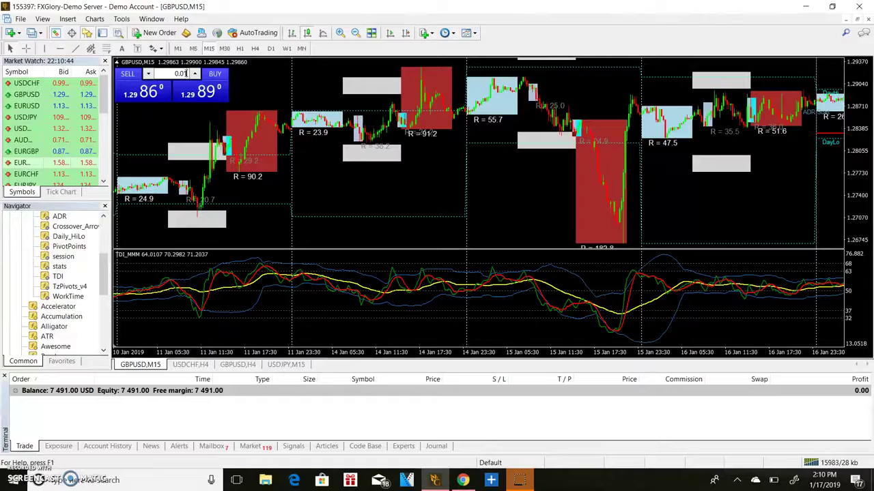
pyautogui.click(318, 95)
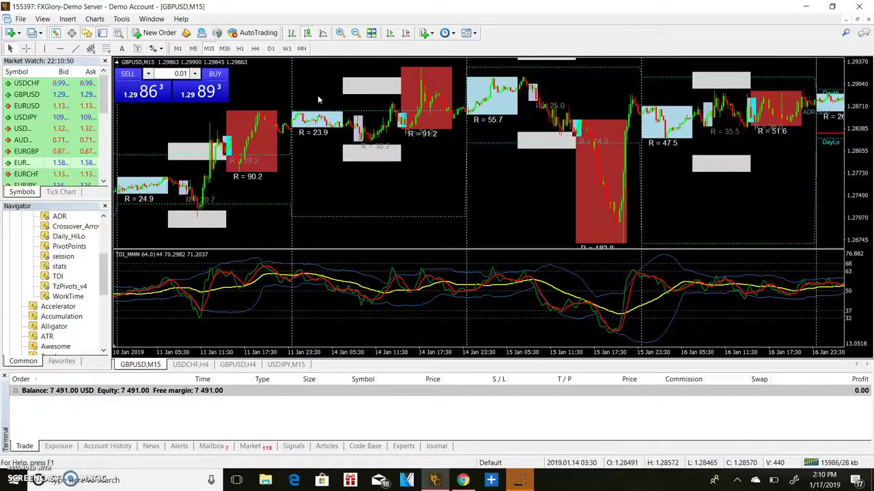
# Adjust and edit the lot size until it reads 0.20, then confirm.
pyautogui.click(175, 112)
pyautogui.click(147, 256)
pyautogui.click(214, 79)
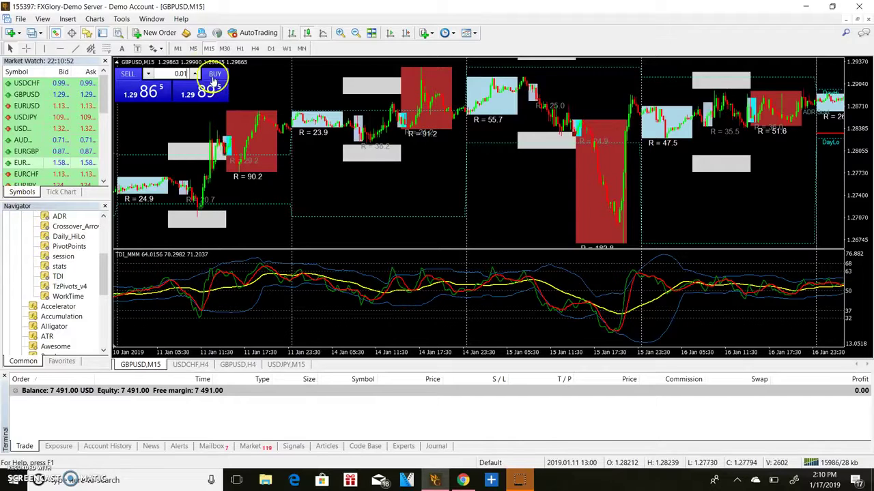
pyautogui.click(185, 92)
pyautogui.write('0.1')
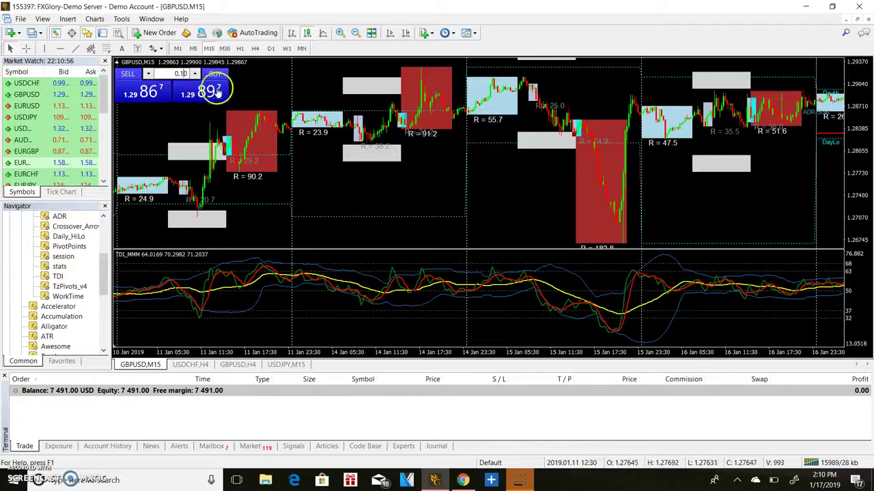
pyautogui.click(191, 72)
pyautogui.click(188, 73)
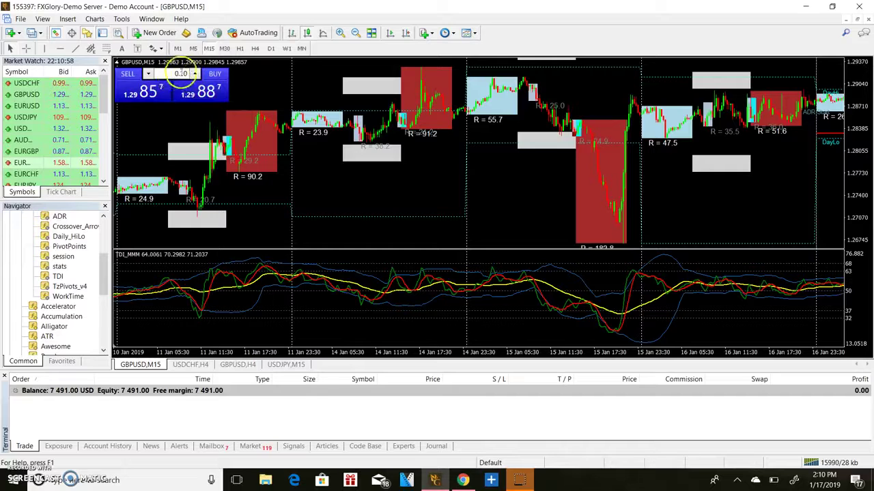
pyautogui.click(185, 74)
pyautogui.press('BackSpace')
pyautogui.write('2')
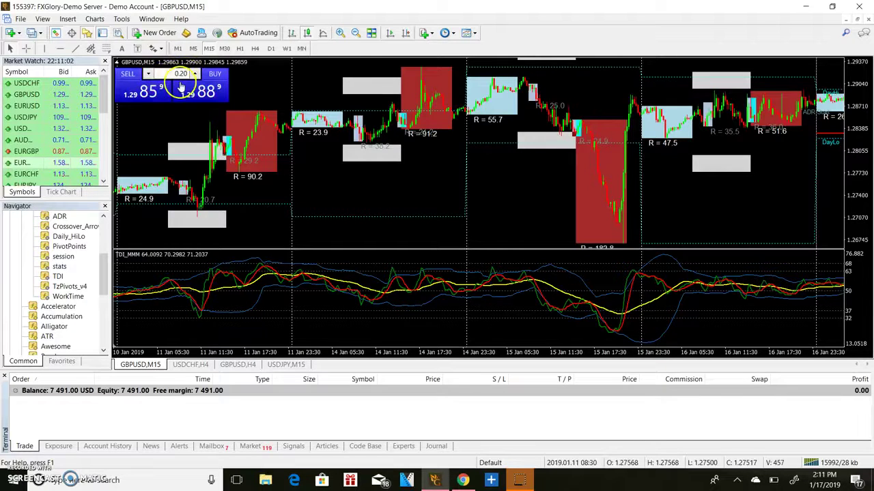
pyautogui.click(188, 75)
pyautogui.click(286, 116)
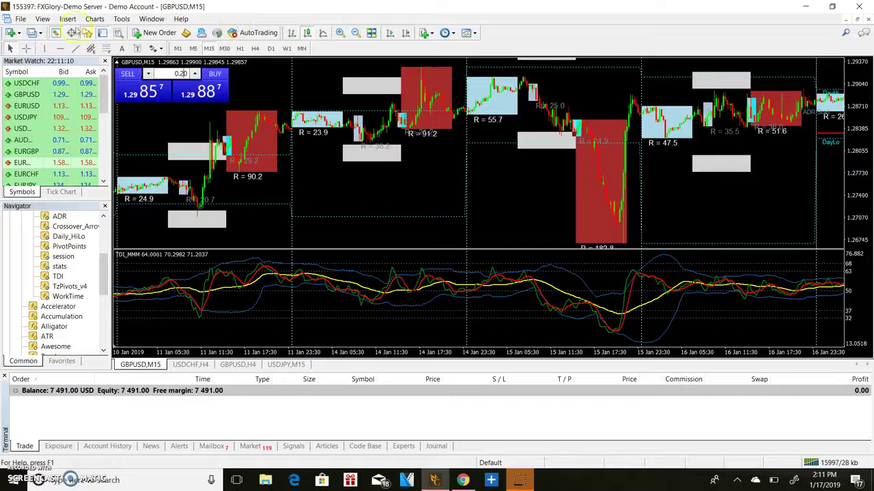
pyautogui.click(26, 49)
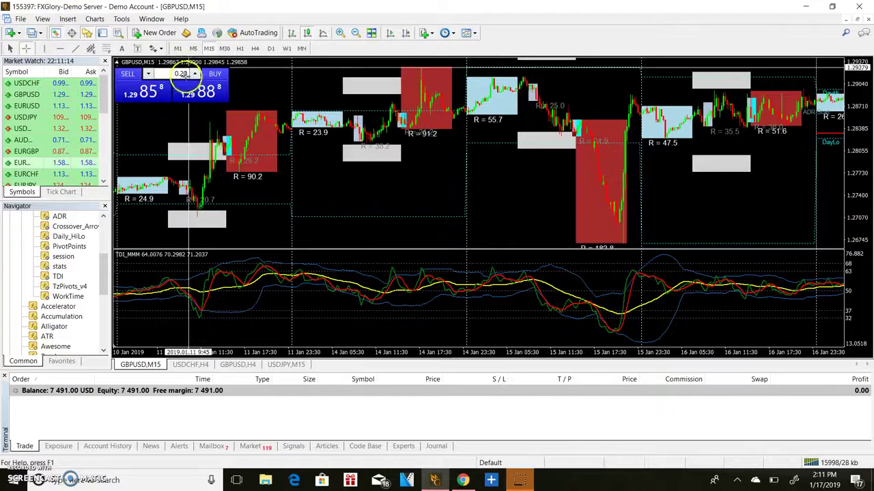
pyautogui.moveTo(522, 80)
pyautogui.mouseDown()
pyautogui.moveTo(606, 179)
pyautogui.moveTo(621, 229)
pyautogui.mouseUp()
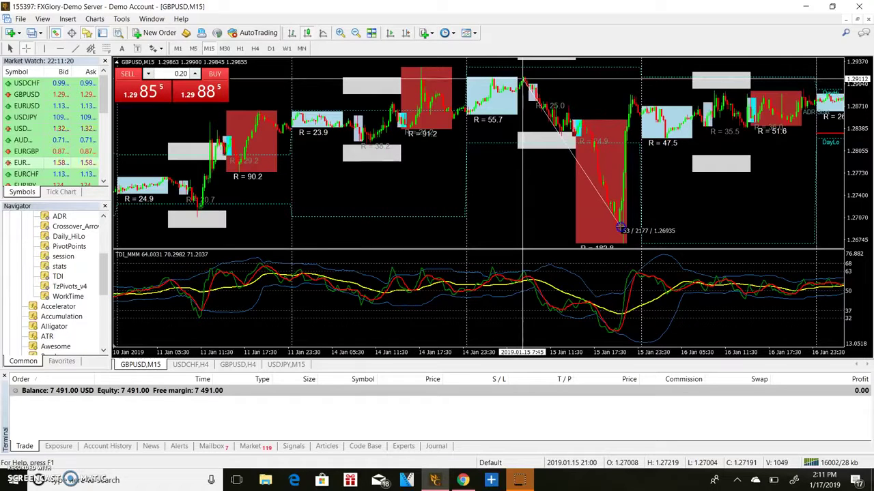
pyautogui.moveTo(621, 229)
pyautogui.moveTo(621, 229); pyautogui.dragTo(622, 230)
pyautogui.click(264, 165)
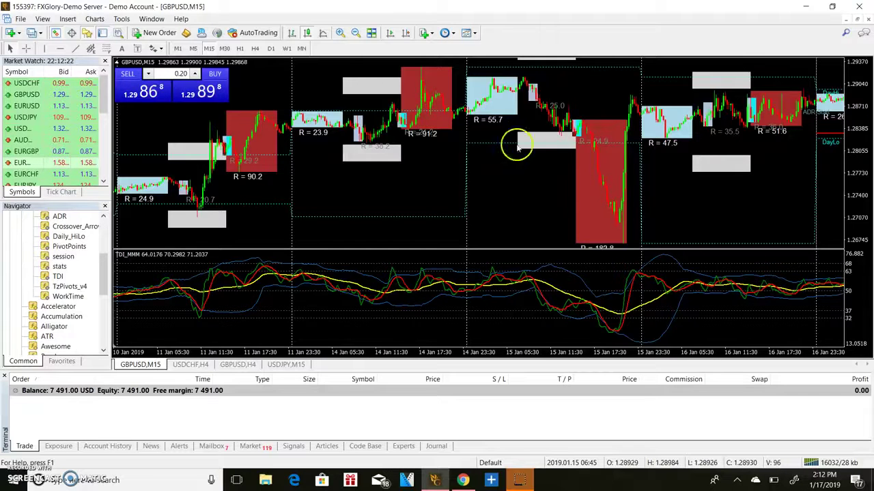
# Scroll the GBPUSD 15-minute chart back so it spans 8–14 January.
pyautogui.moveTo(627, 193); pyautogui.dragTo(569, 176)
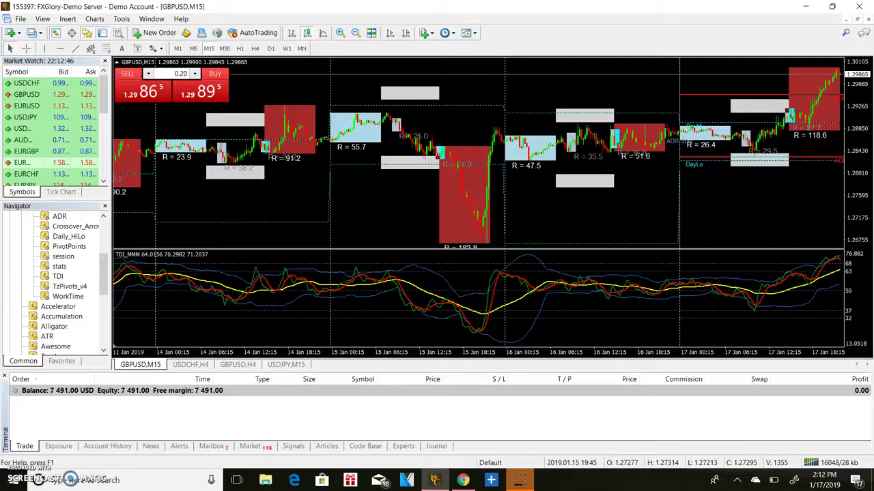
pyautogui.moveTo(421, 160); pyautogui.dragTo(761, 171)
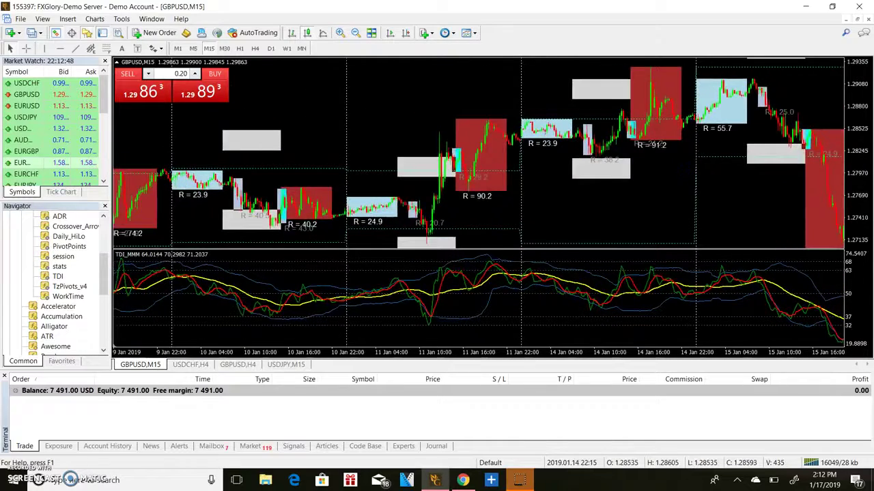
pyautogui.moveTo(373, 156); pyautogui.dragTo(510, 161)
pyautogui.moveTo(491, 212)
pyautogui.mouseDown()
pyautogui.moveTo(332, 205)
pyautogui.moveTo(458, 195)
pyautogui.mouseUp()
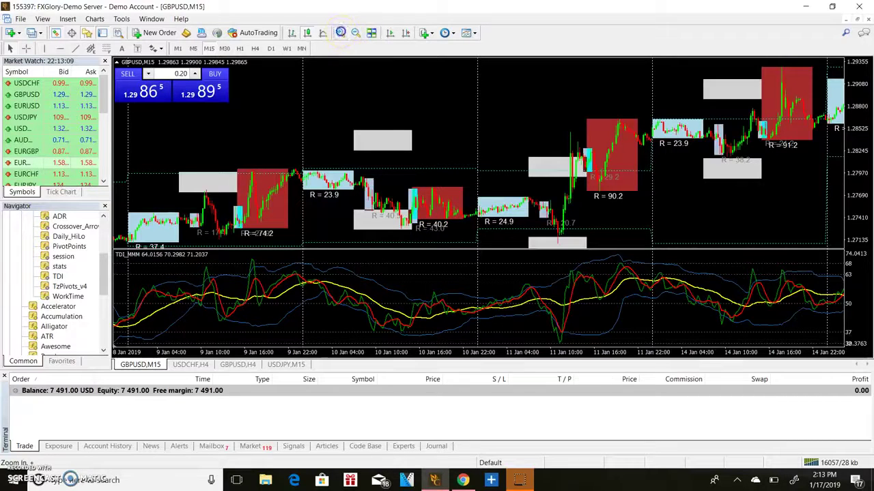
# Zoom in and center the 10–11 January candles around the R = 40.2 session box.
pyautogui.click(340, 32)
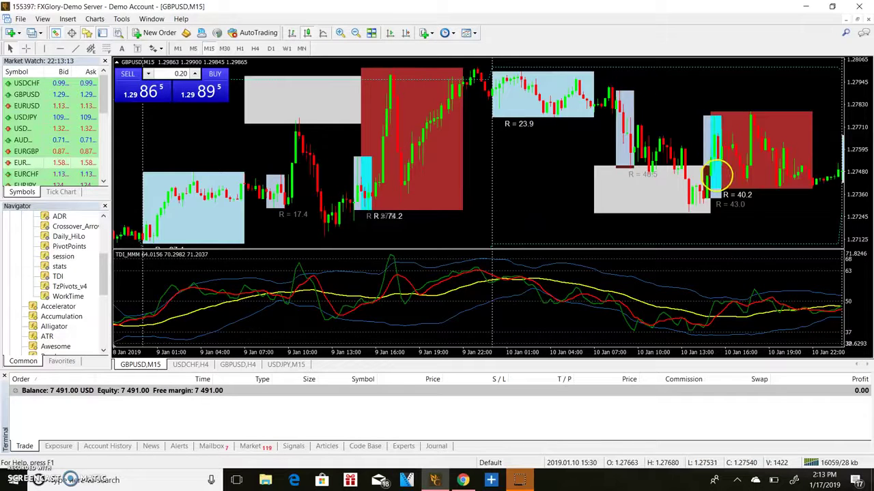
pyautogui.moveTo(714, 179)
pyautogui.mouseDown()
pyautogui.moveTo(647, 208)
pyautogui.moveTo(449, 211)
pyautogui.mouseUp()
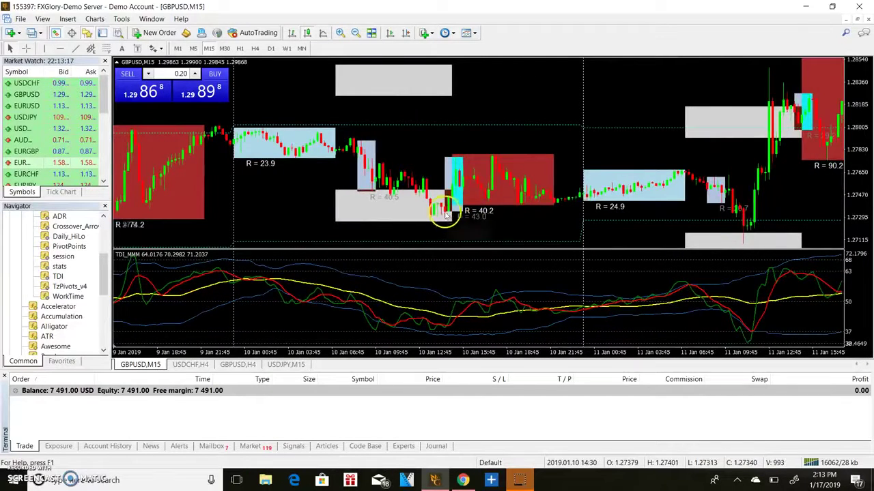
pyautogui.moveTo(445, 213)
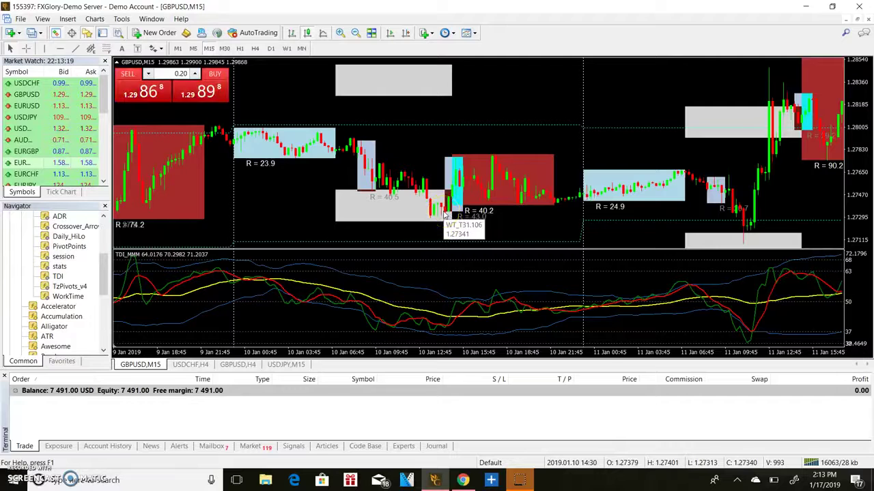
pyautogui.click(462, 177)
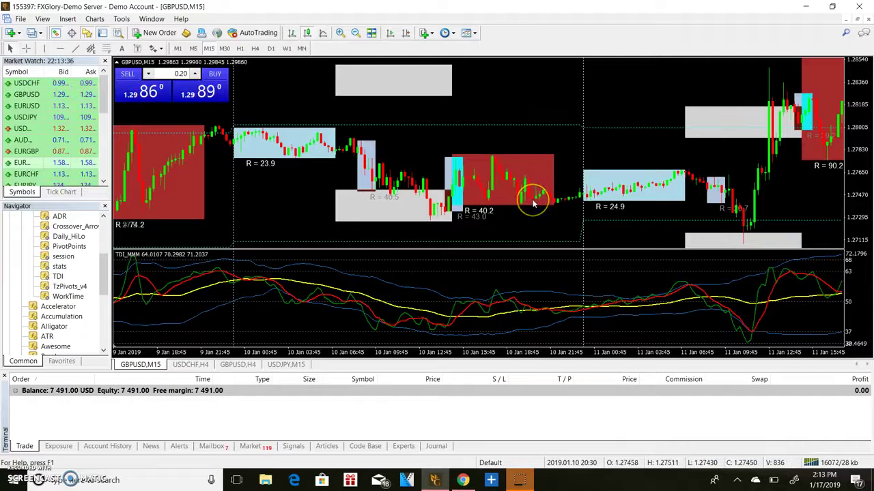
pyautogui.click(526, 92)
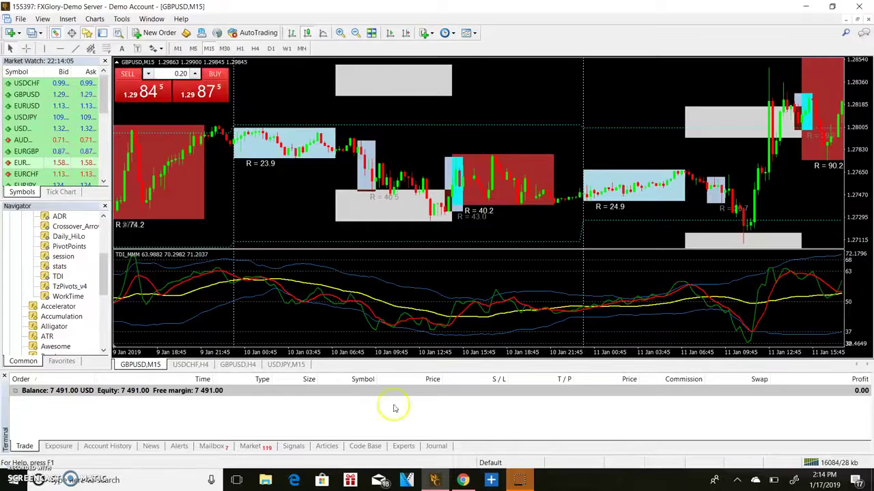
# Show Account History listing the closed 1.00-lot GBPUSD buys from 11 January.
pyautogui.click(105, 447)
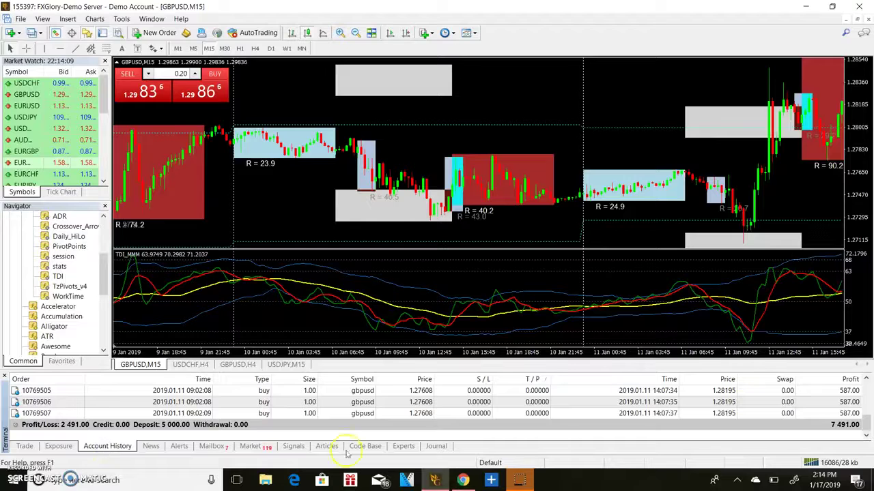
pyautogui.click(869, 413)
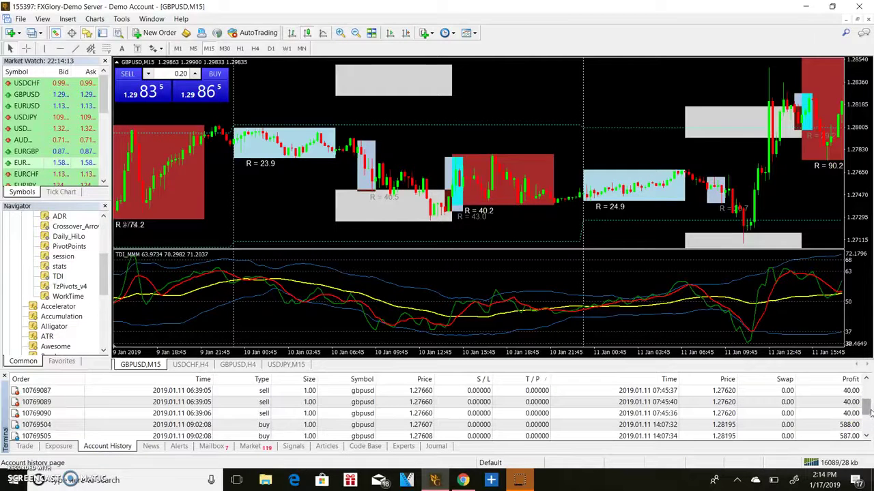
pyautogui.moveTo(869, 413)
pyautogui.mouseDown()
pyautogui.moveTo(869, 430)
pyautogui.moveTo(869, 387)
pyautogui.mouseUp()
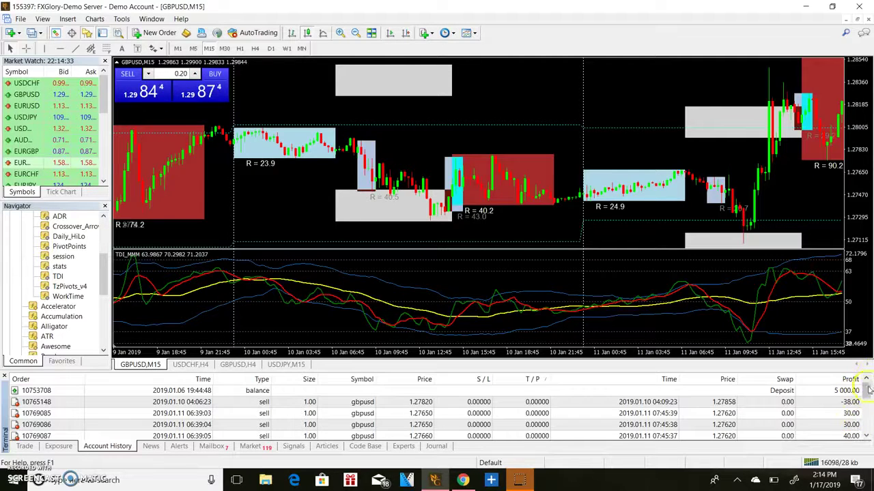
pyautogui.moveTo(865, 396); pyautogui.dragTo(869, 396)
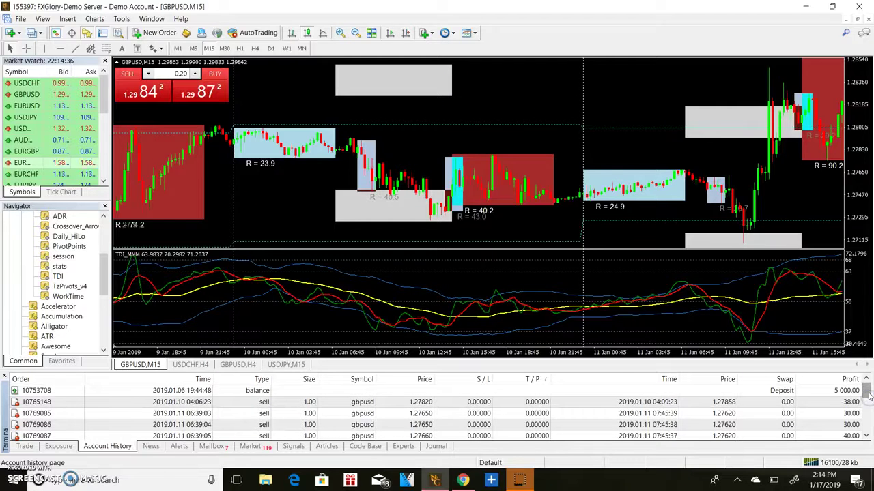
# Scroll down to the 2,491.00 Profit/Loss summary row, then return to the open trades list.
pyautogui.click(864, 434)
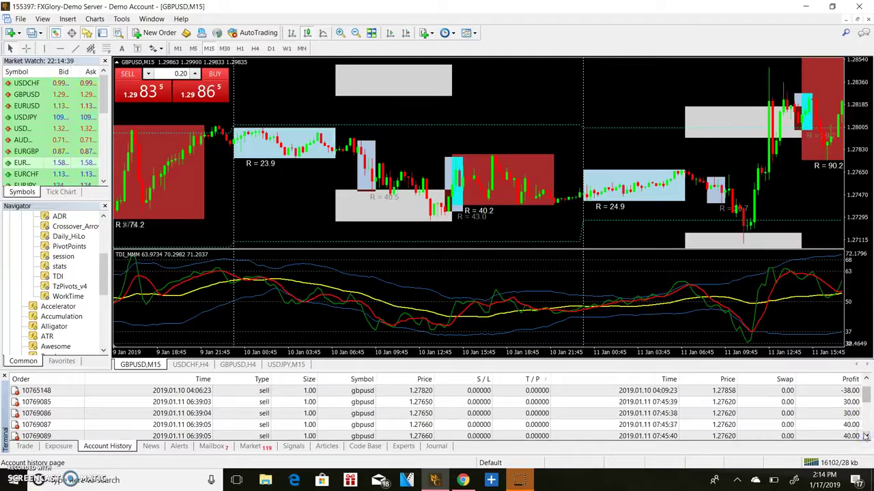
pyautogui.click(865, 435)
pyautogui.click(865, 435)
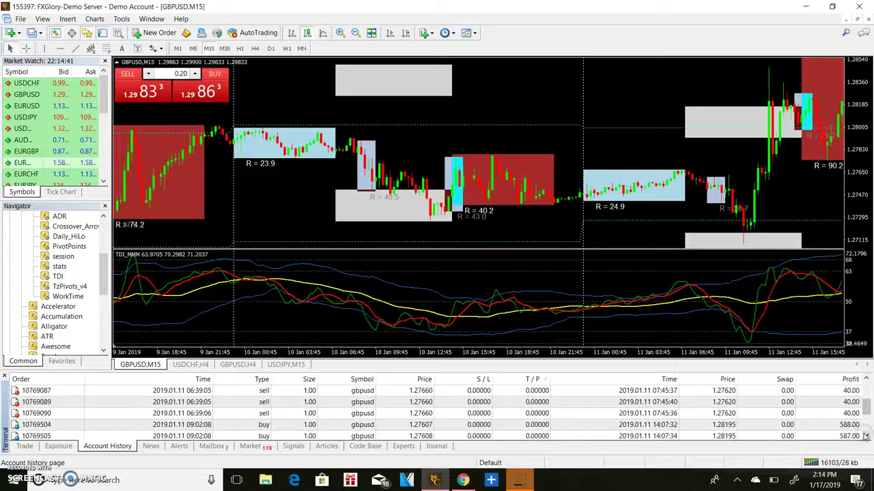
pyautogui.click(865, 435)
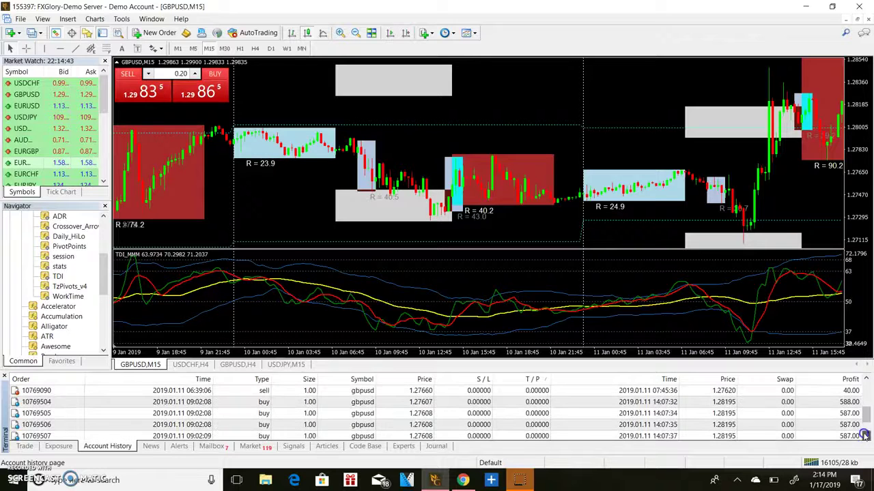
pyautogui.click(865, 435)
pyautogui.click(866, 435)
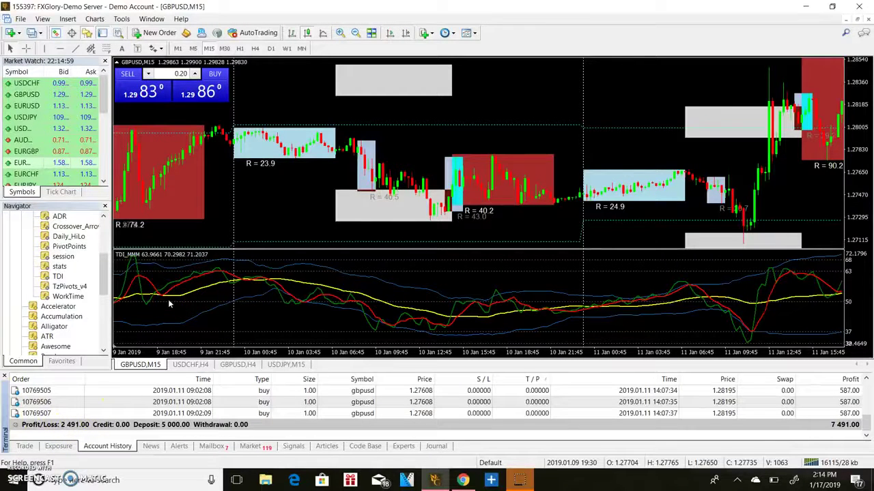
pyautogui.click(26, 453)
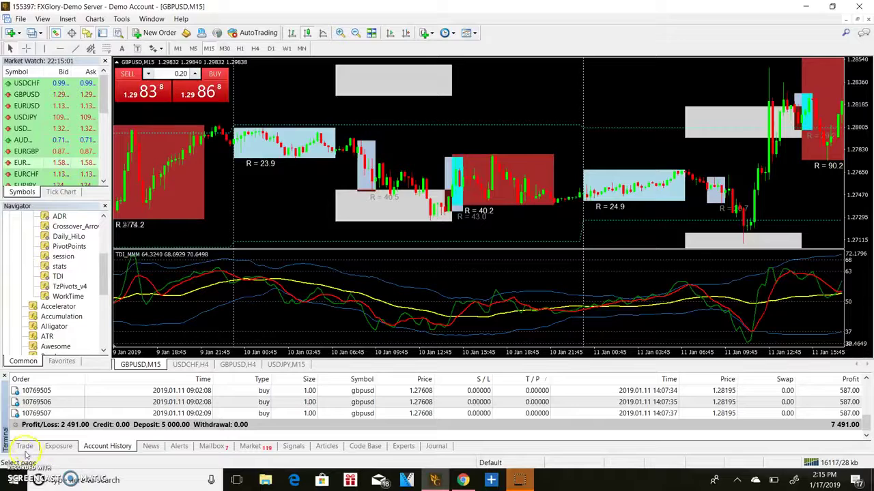